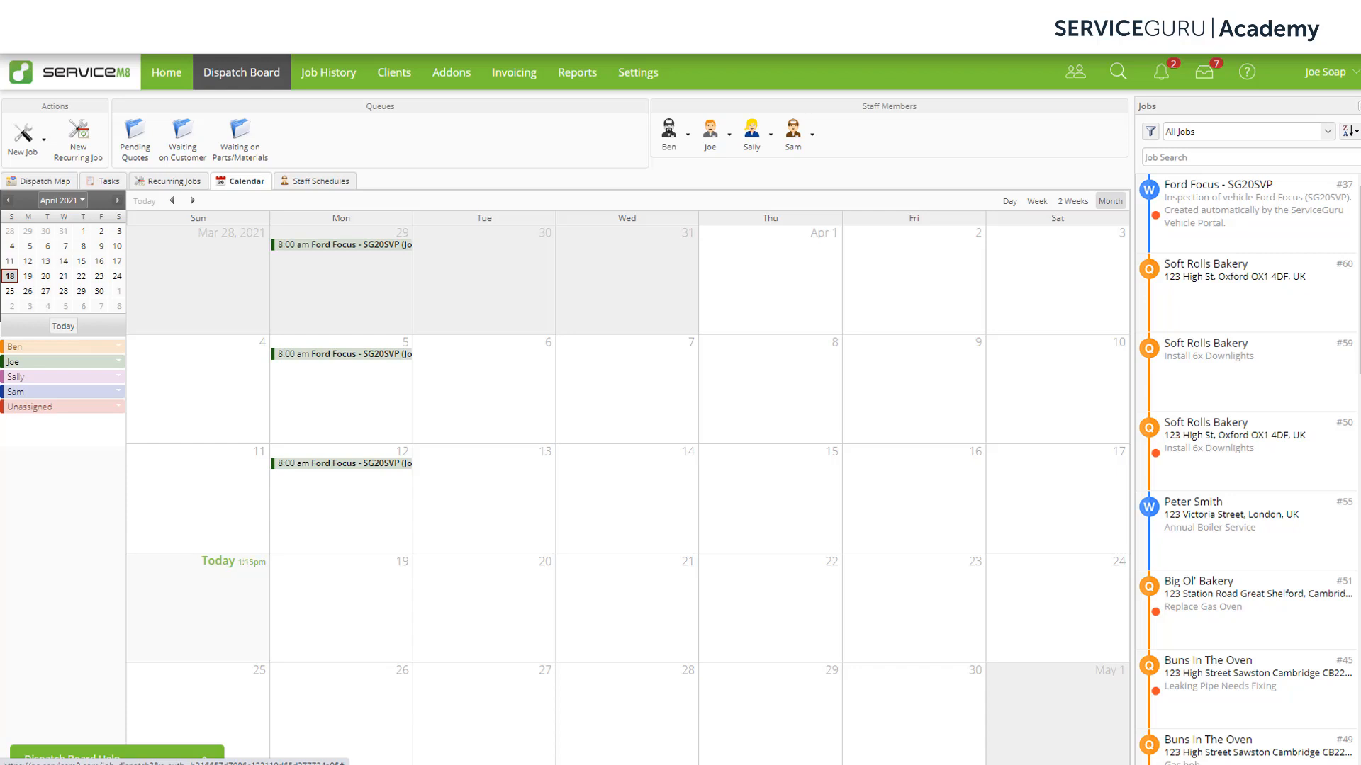
- Open the ServiceGuru Vehicle Portal addon and start adding a new vehicle, agreeing to continue here instead of in the ServiceM8 app
left_click(462, 88)
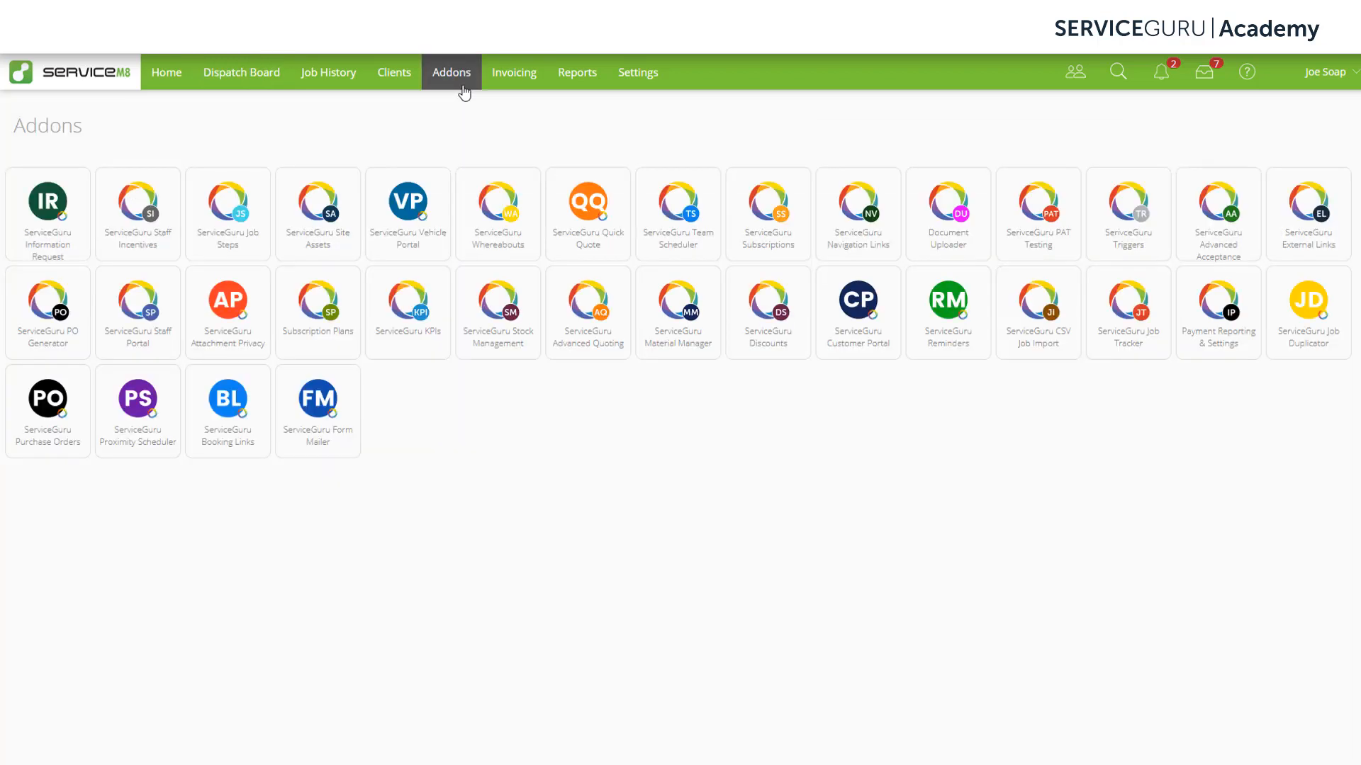
left_click(423, 239)
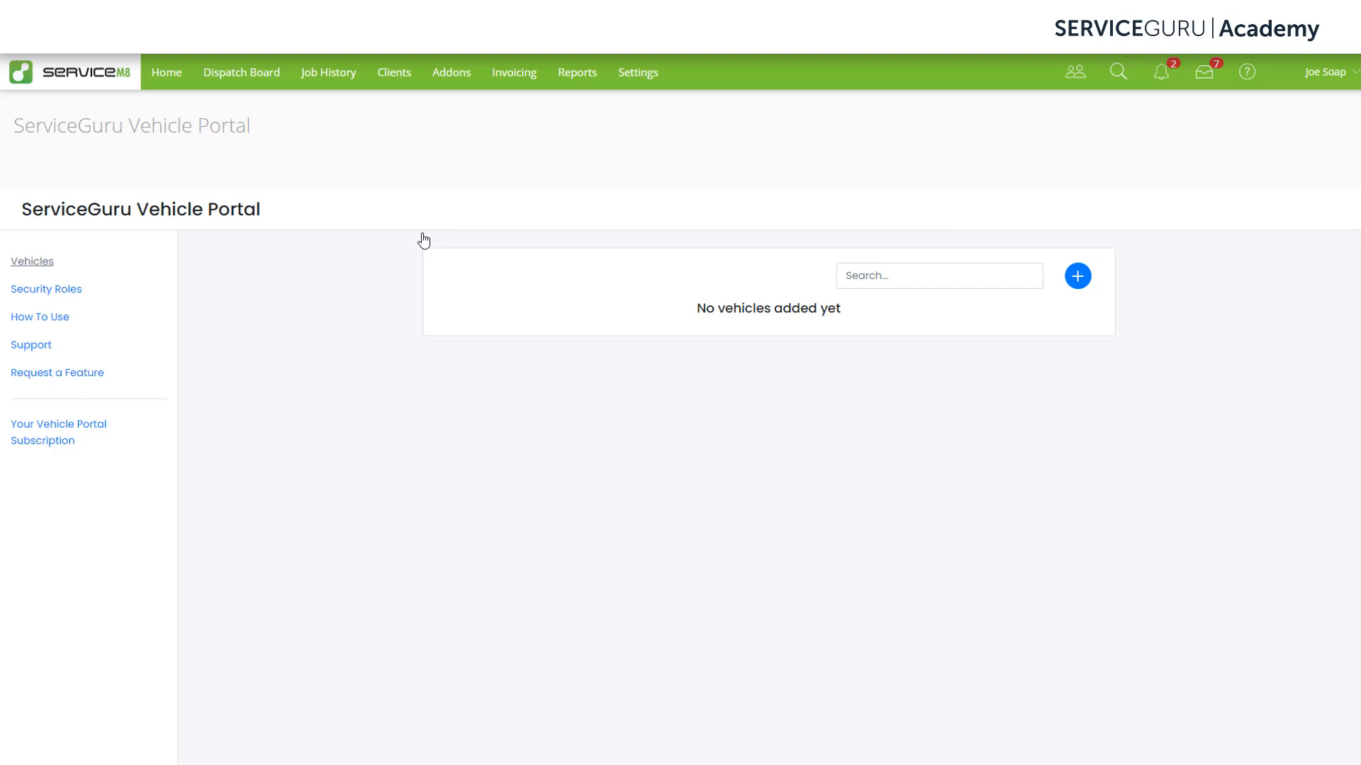
left_click(1084, 280)
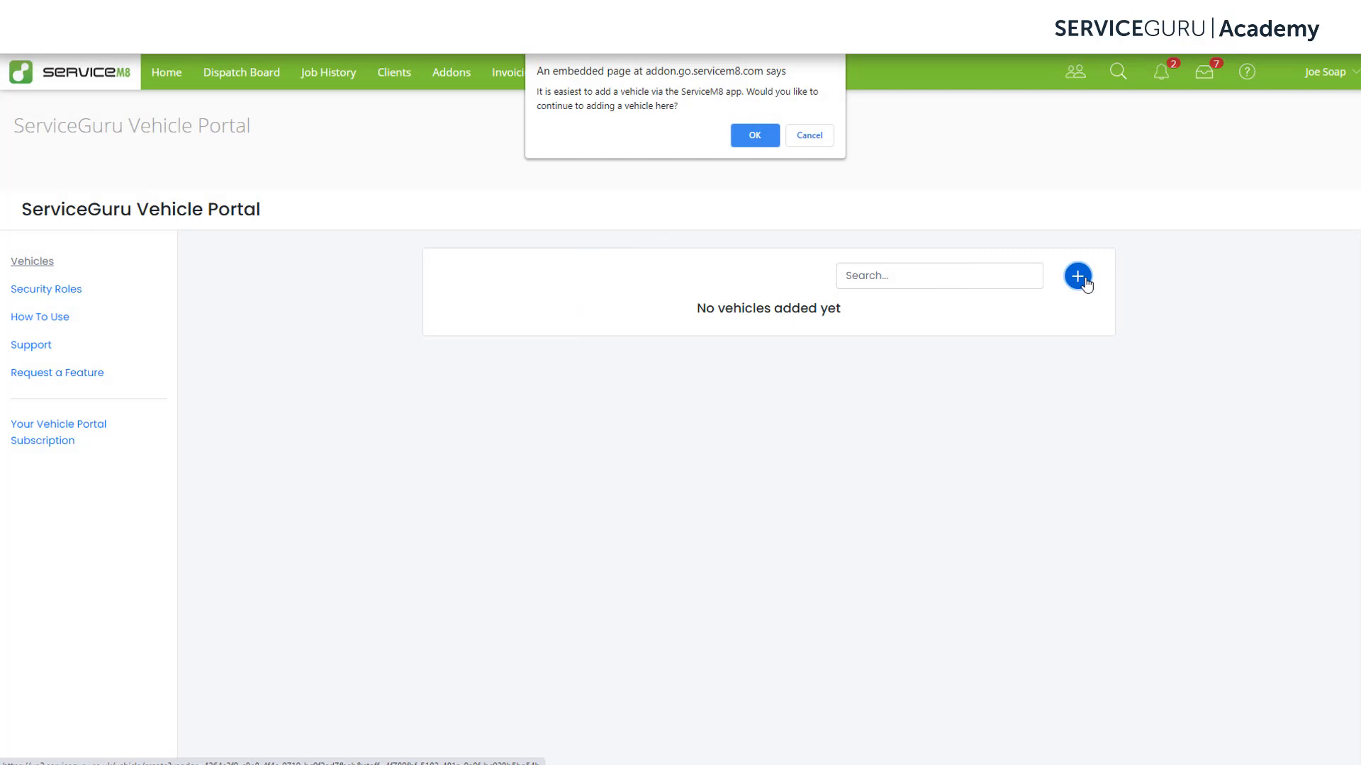
left_click(755, 138)
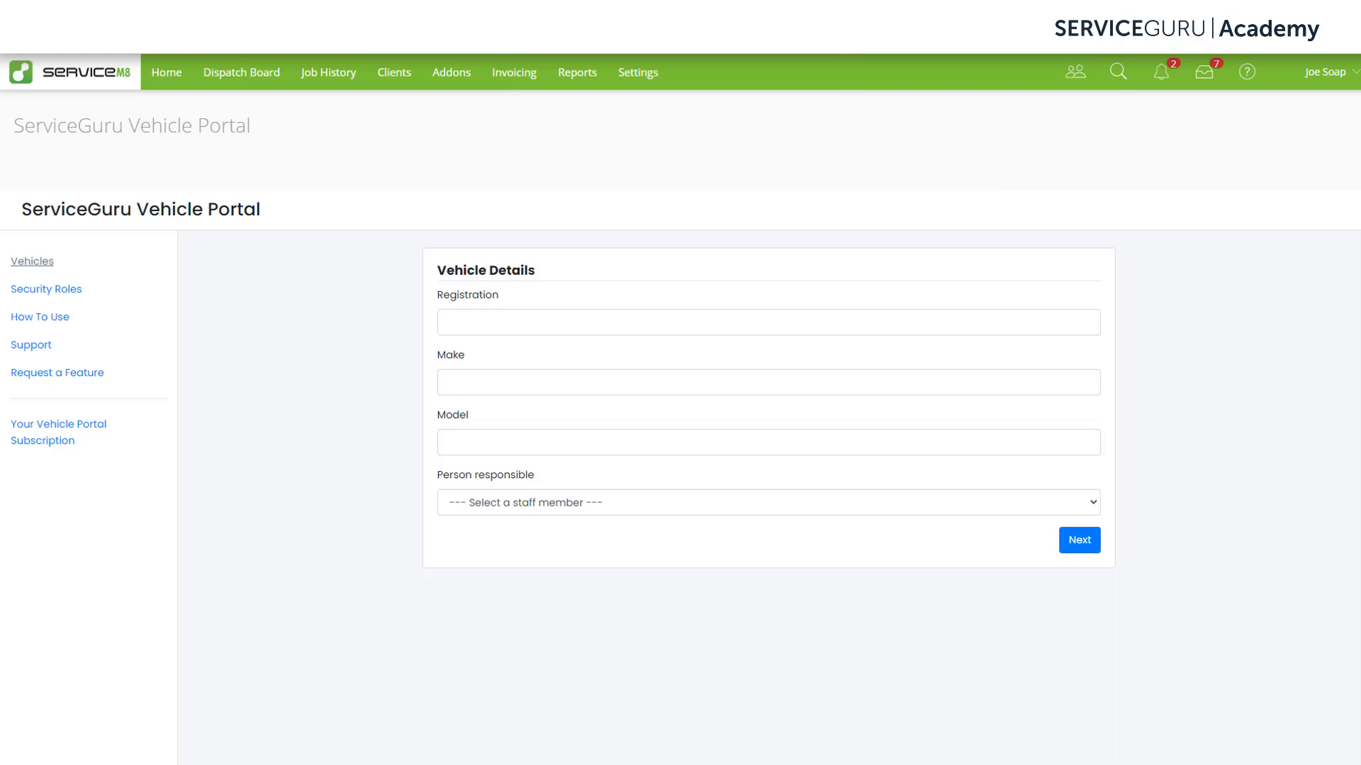
left_click(686, 317)
type("BD51 SGU")
left_click(664, 374)
type("Hyundai")
left_click(662, 441)
type("iLoad")
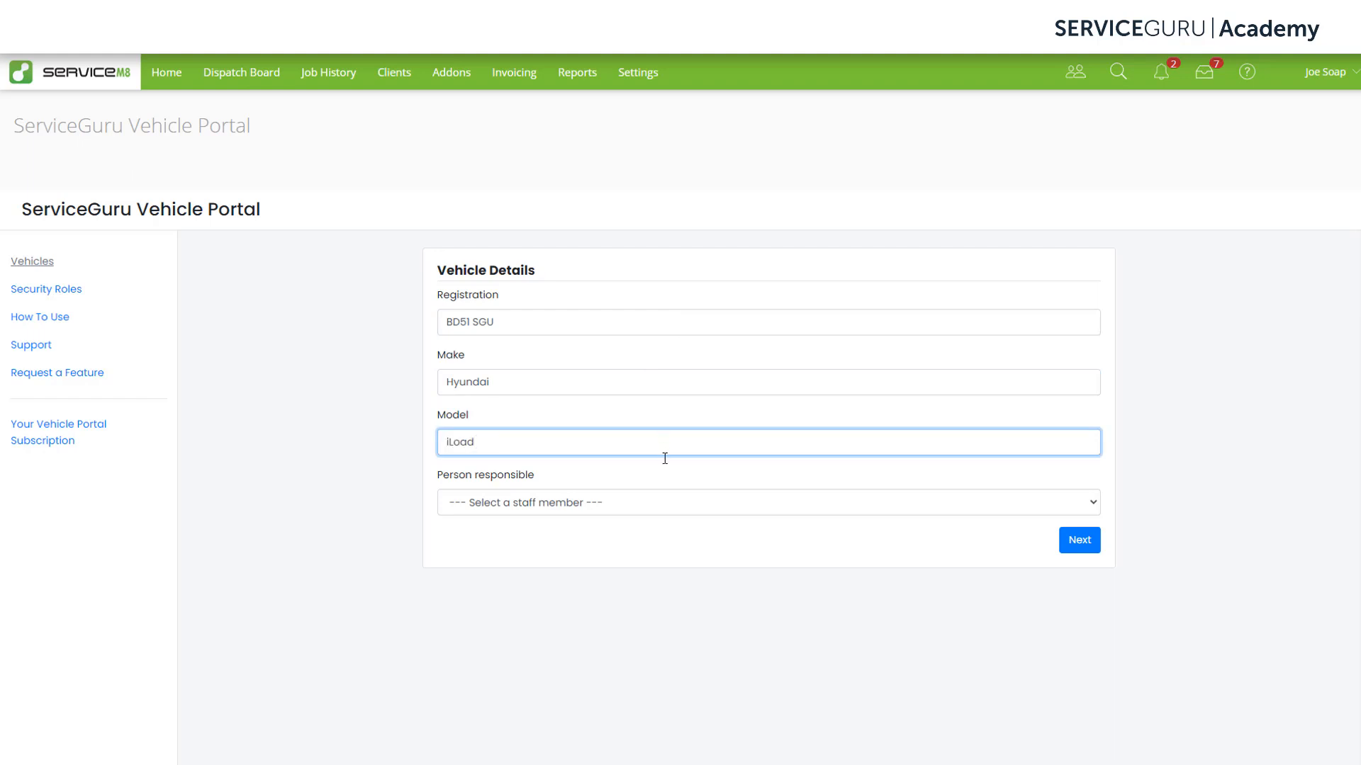
left_click(669, 506)
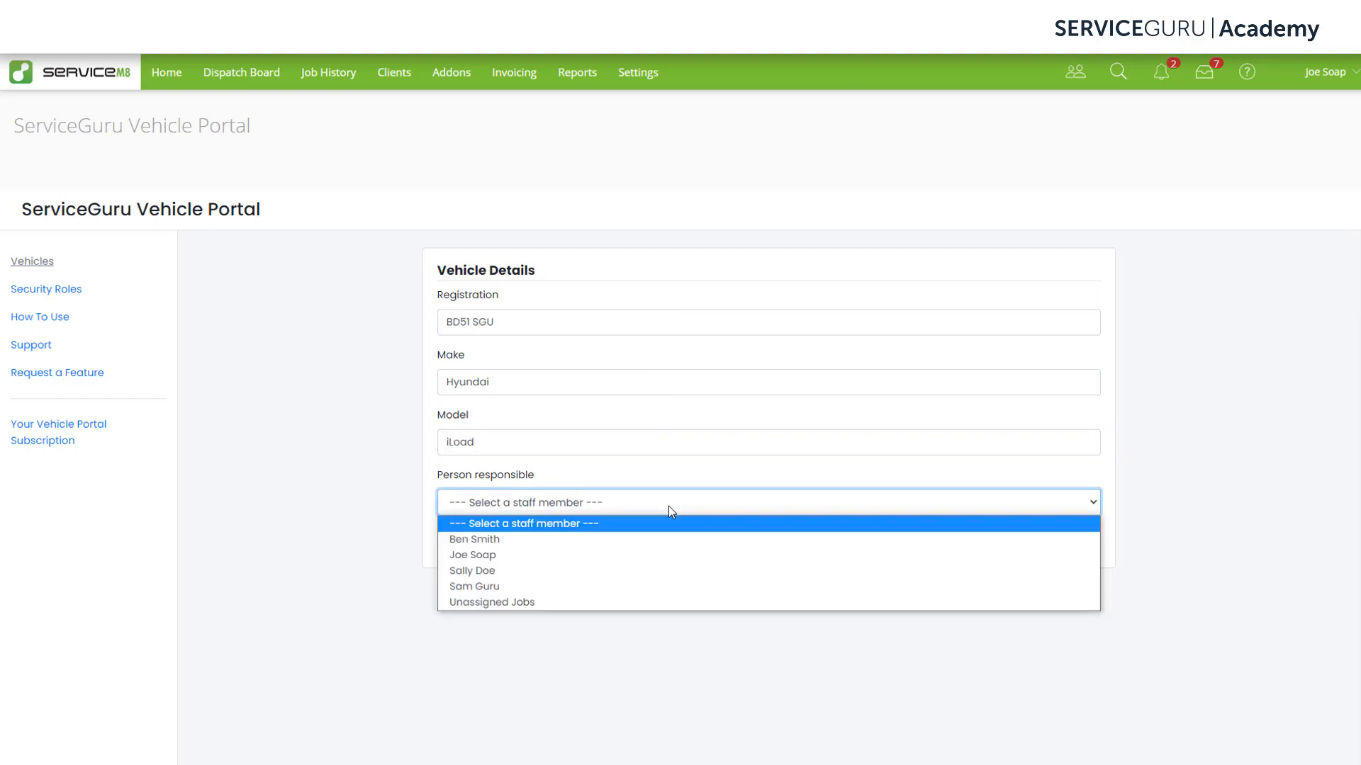
left_click(670, 541)
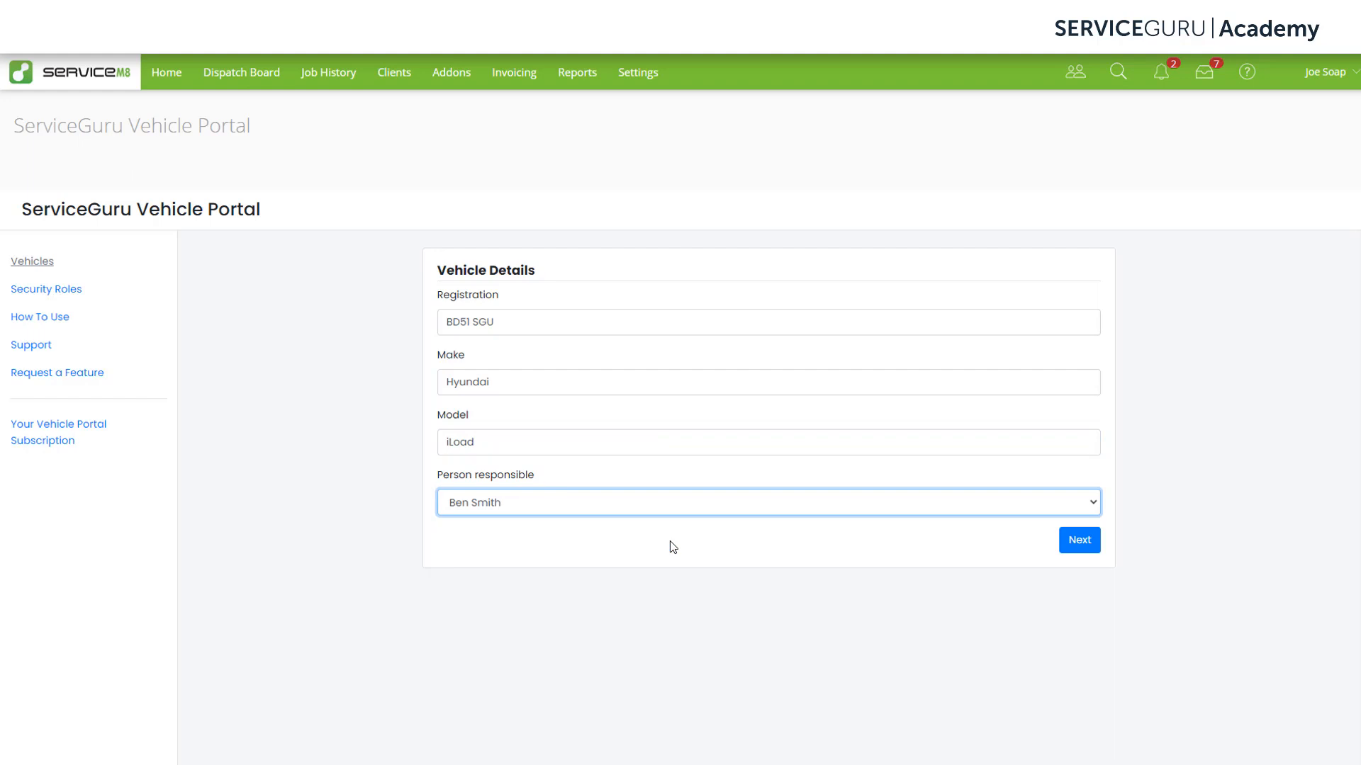
left_click(1090, 545)
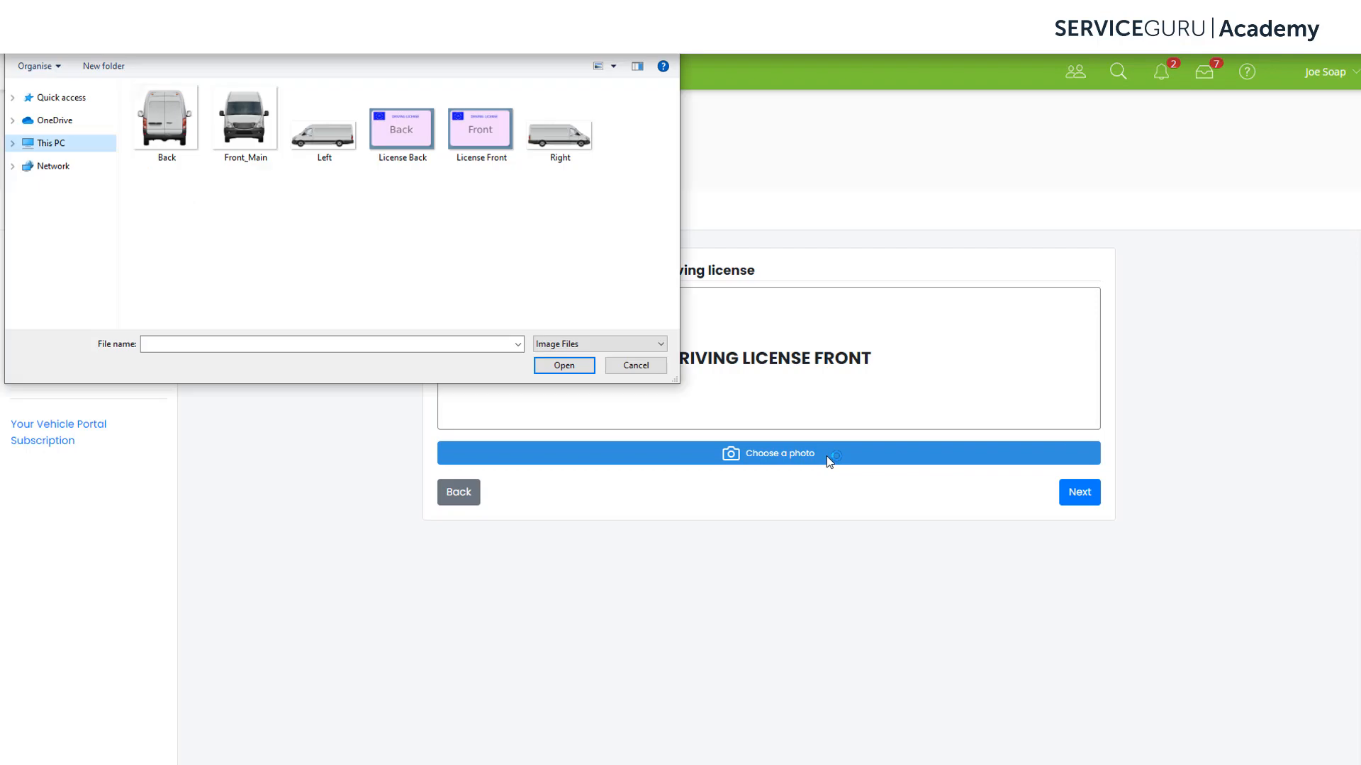
- Upload the License Front and License Back images as the driving license photos, and leave the driver notes and penalties blank
double_click(492, 142)
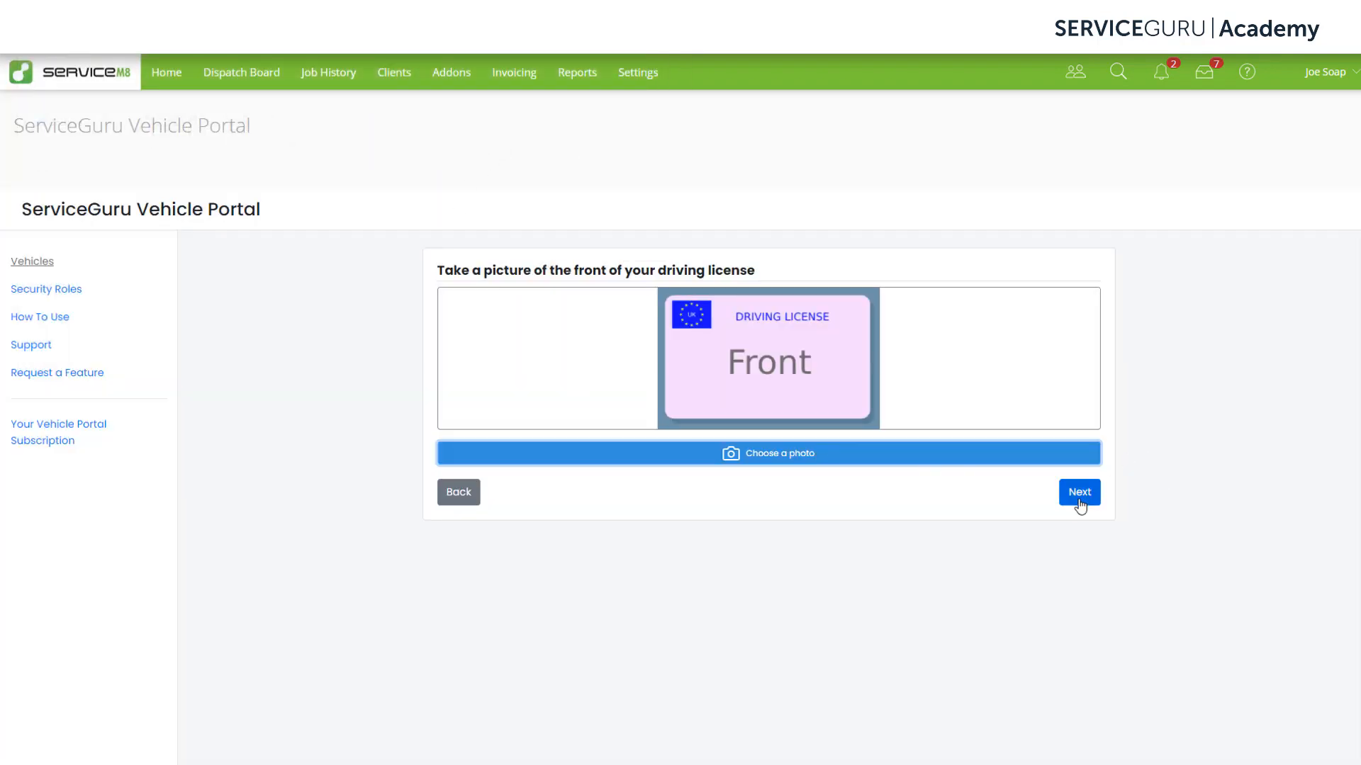
left_click(1079, 494)
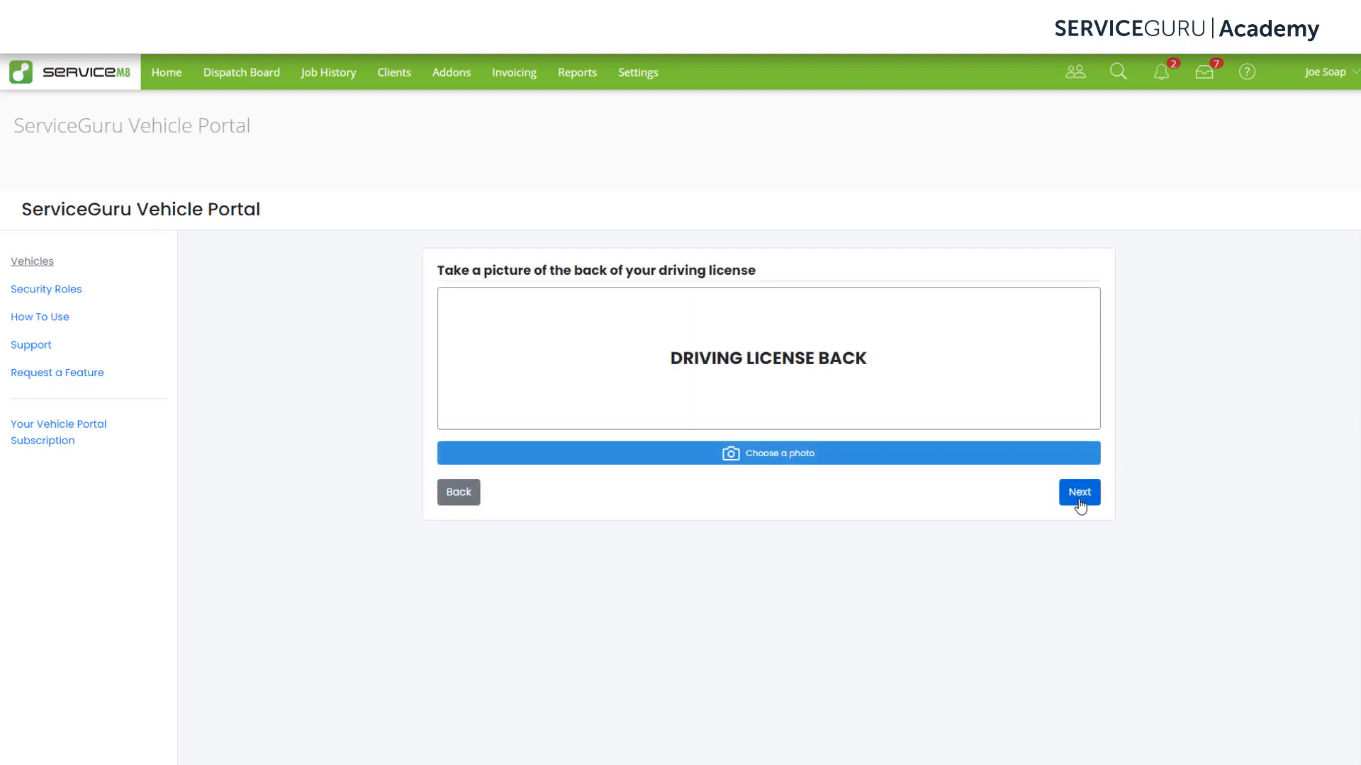
left_click(894, 465)
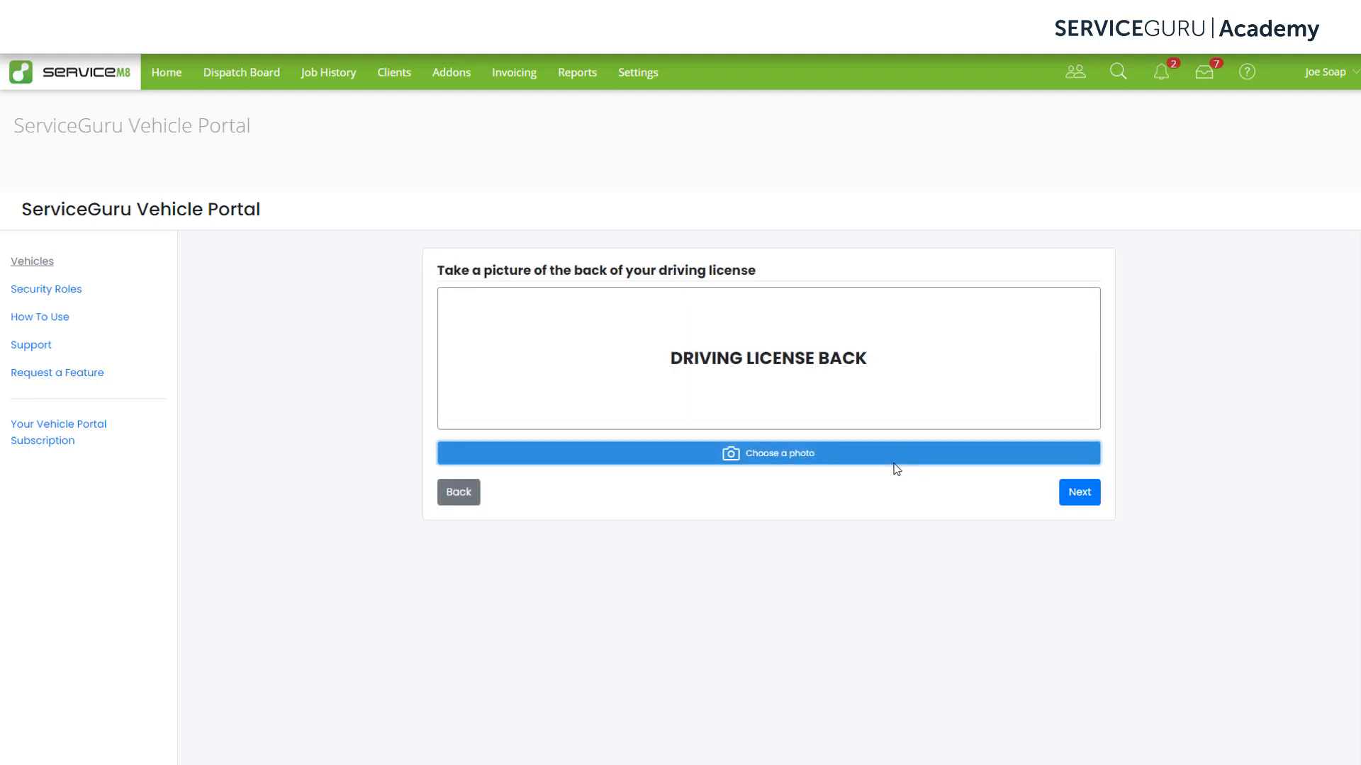
double_click(401, 145)
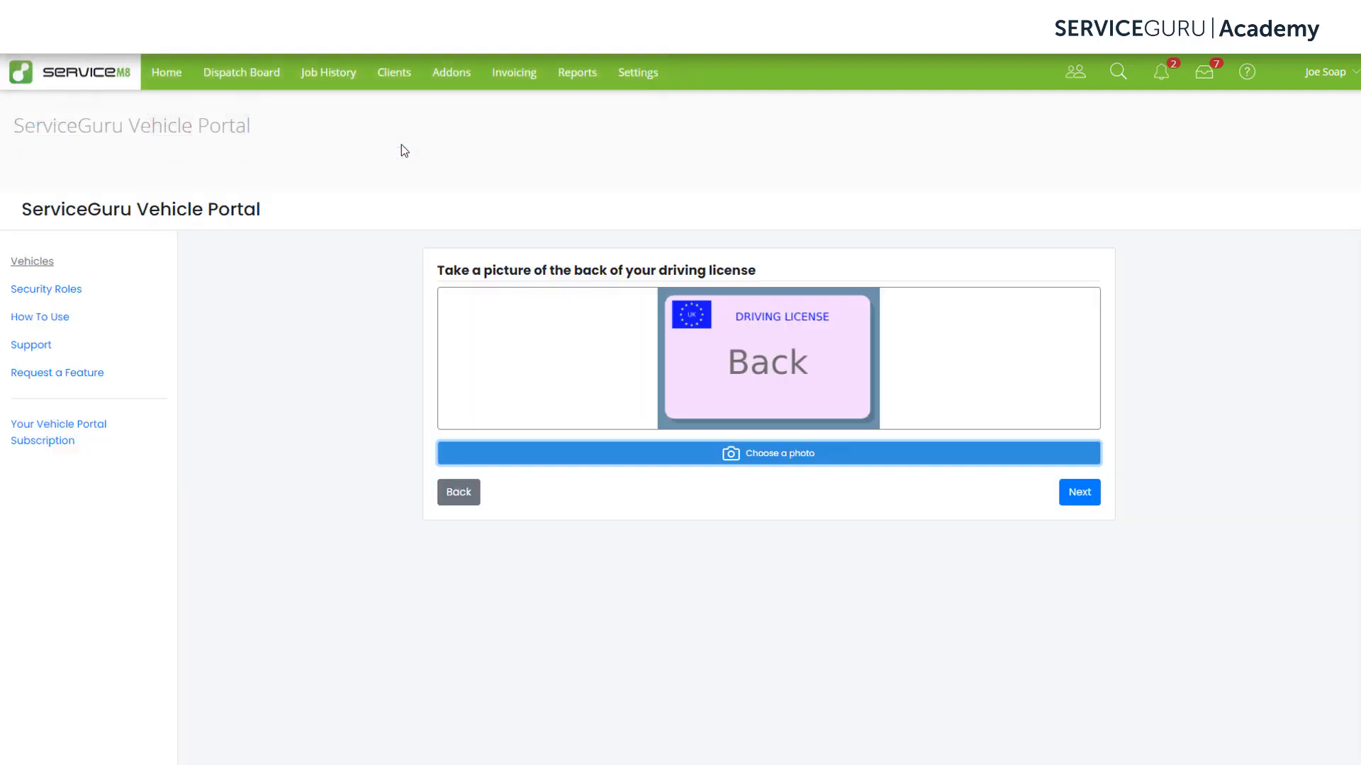
left_click(1078, 496)
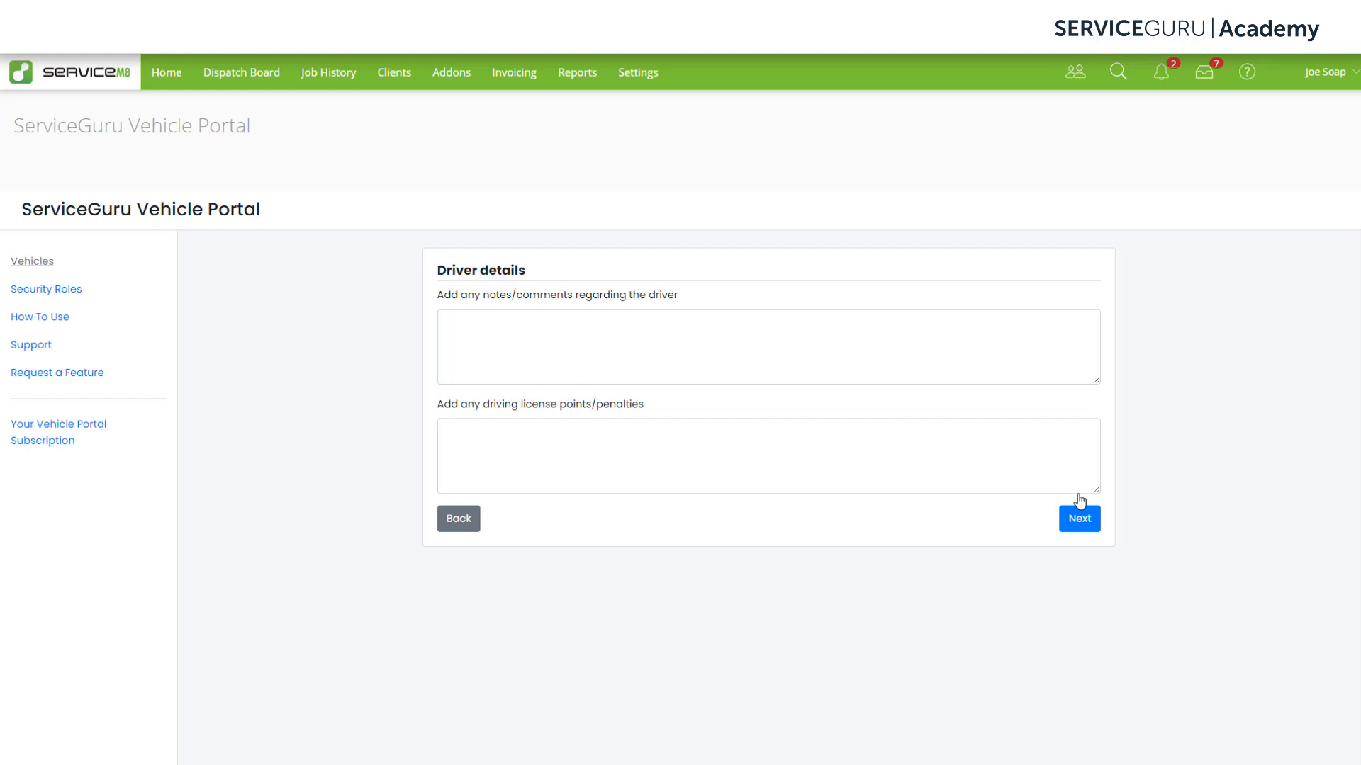
left_click(1080, 520)
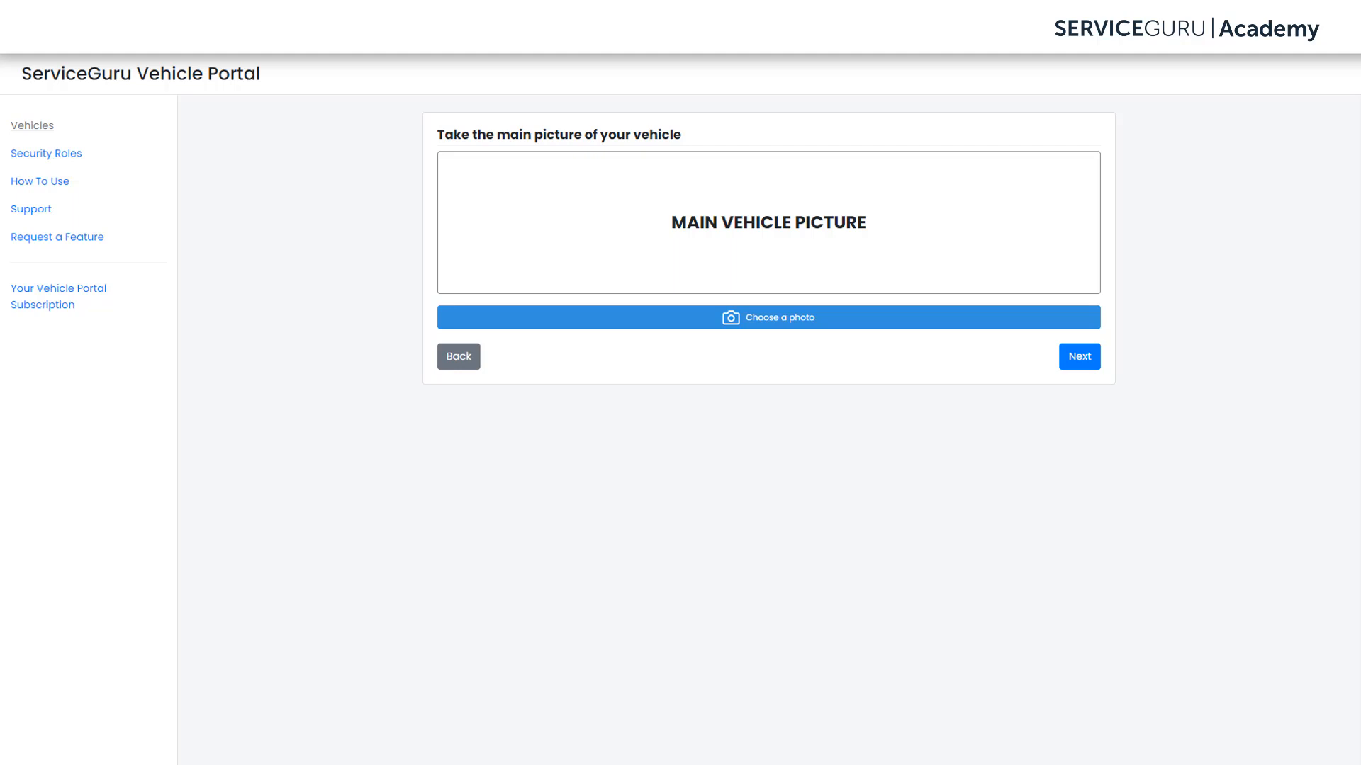
- Upload the Front_Main image as both the main vehicle picture and the vehicle front picture
left_click(815, 321)
double_click(241, 130)
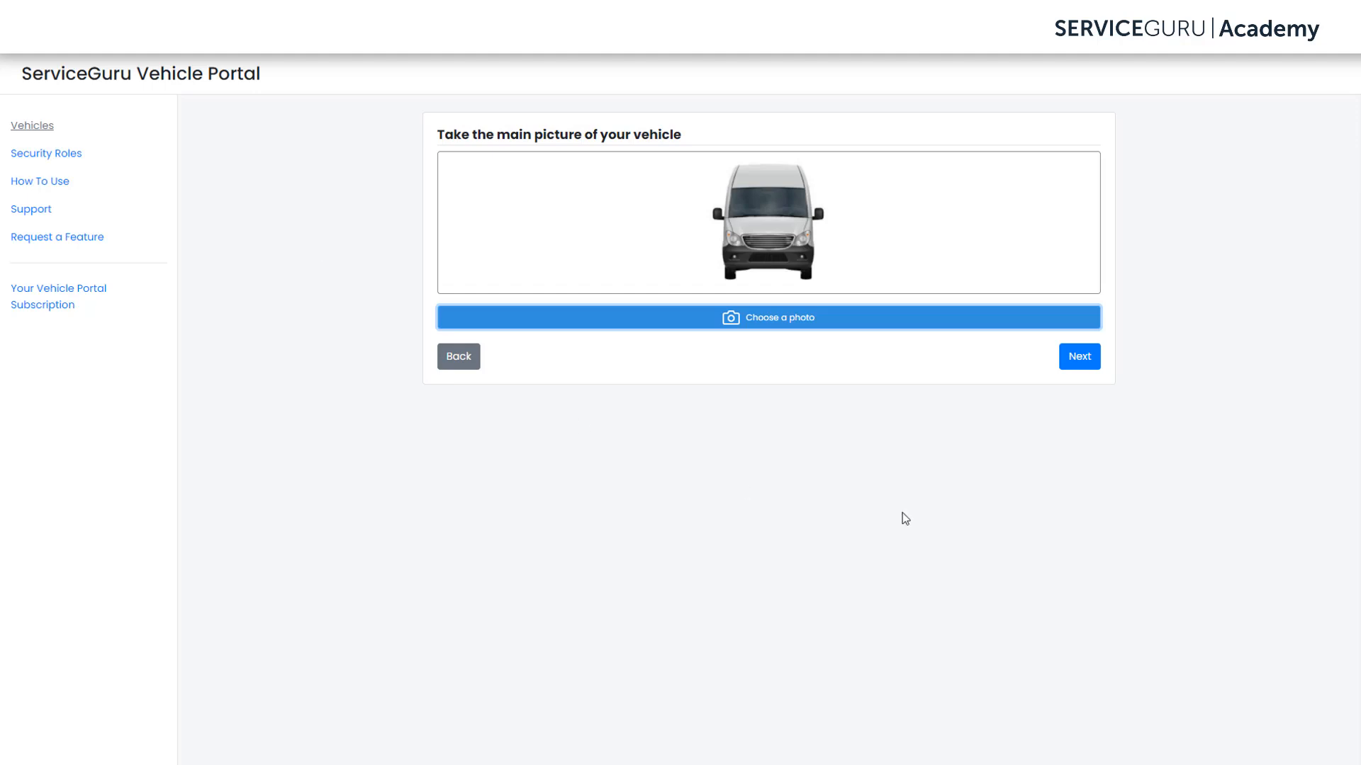
left_click(1081, 363)
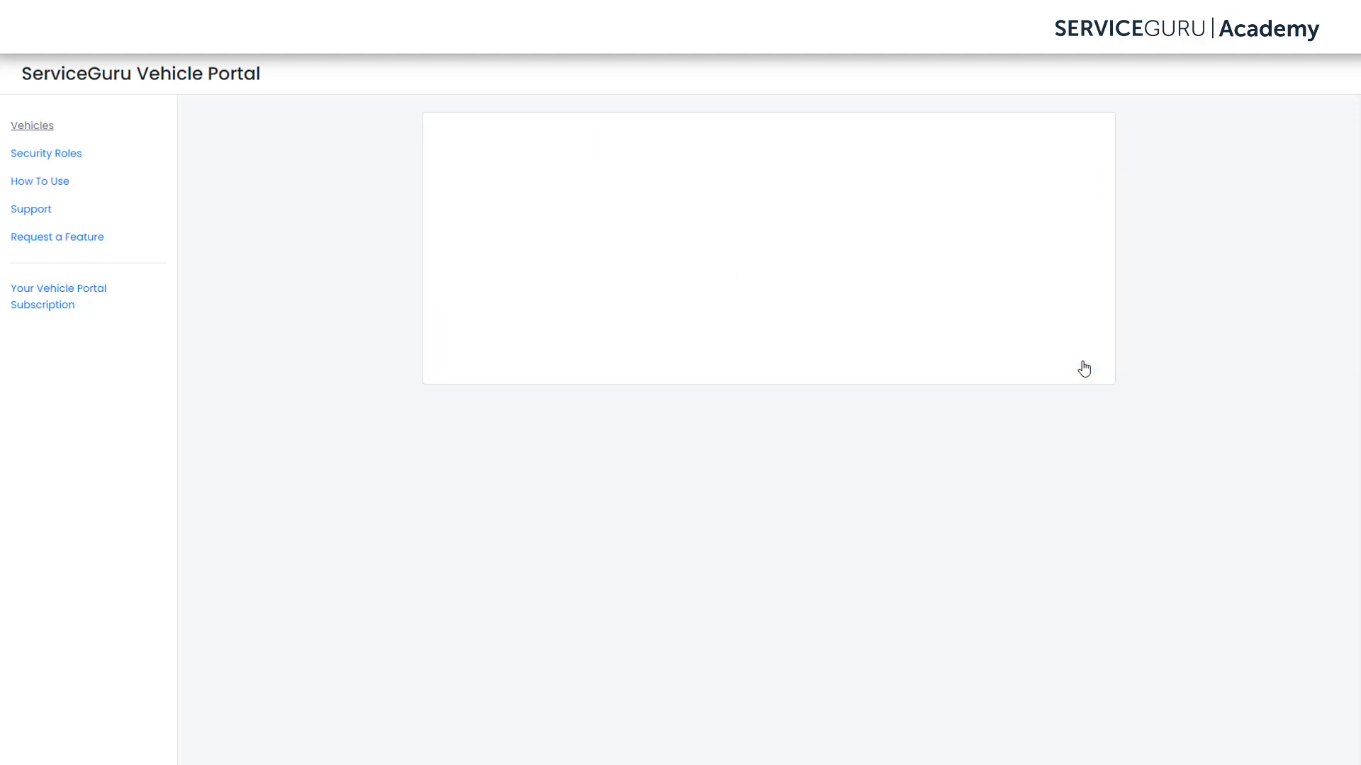
left_click(934, 313)
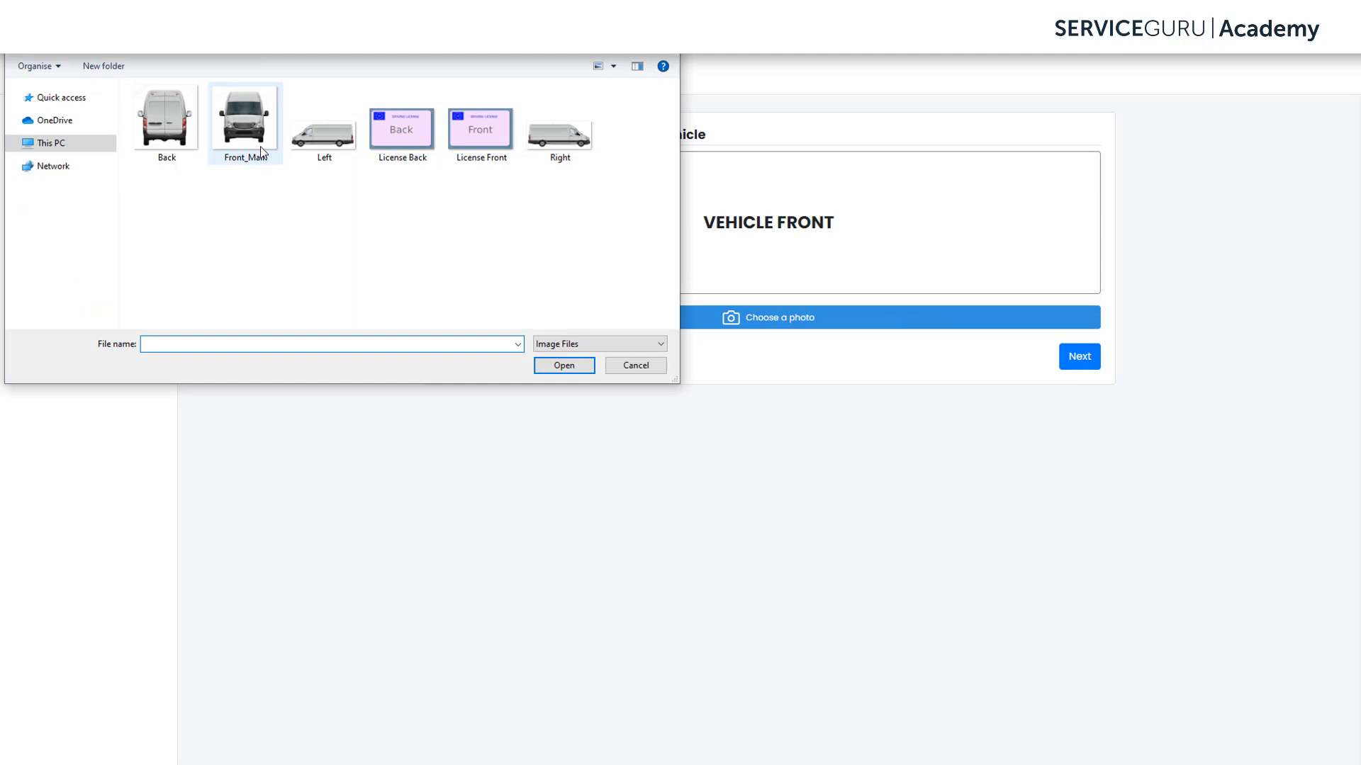
double_click(261, 146)
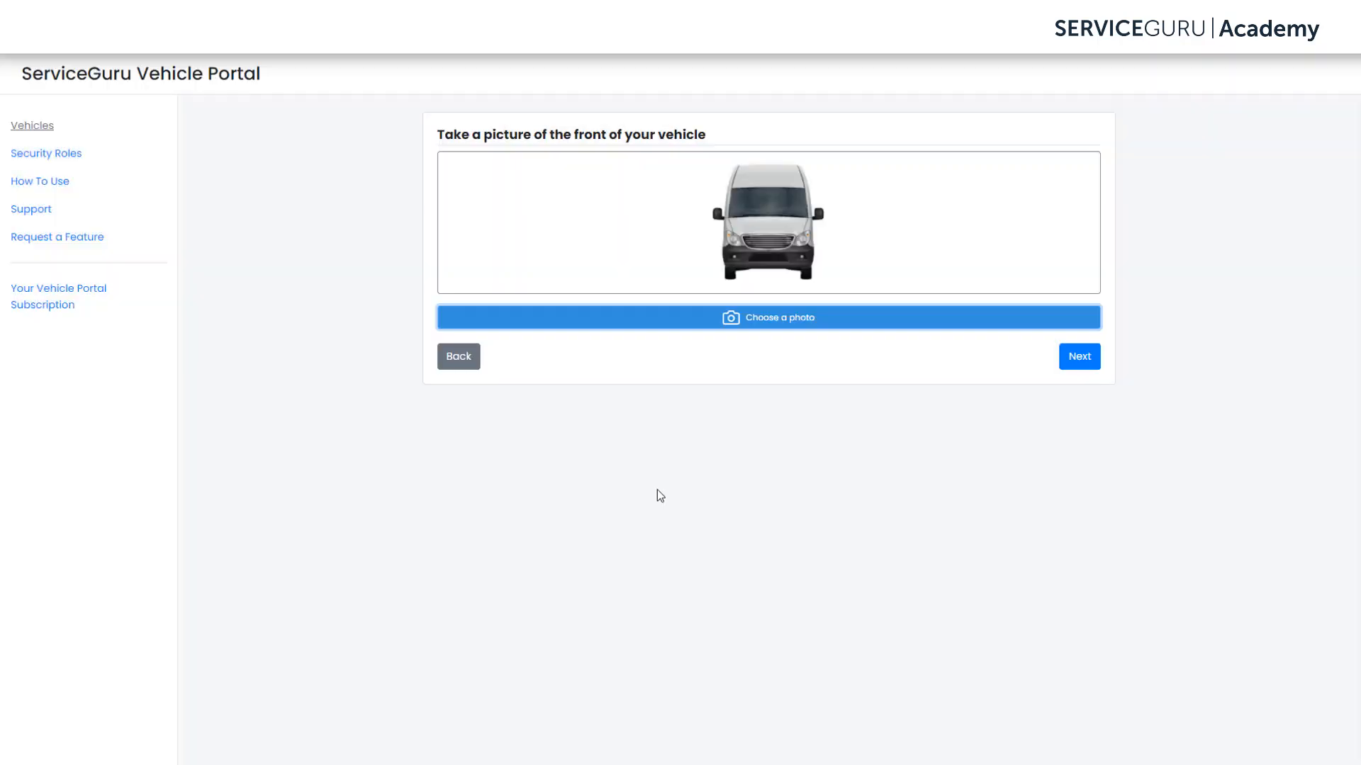
left_click(1084, 363)
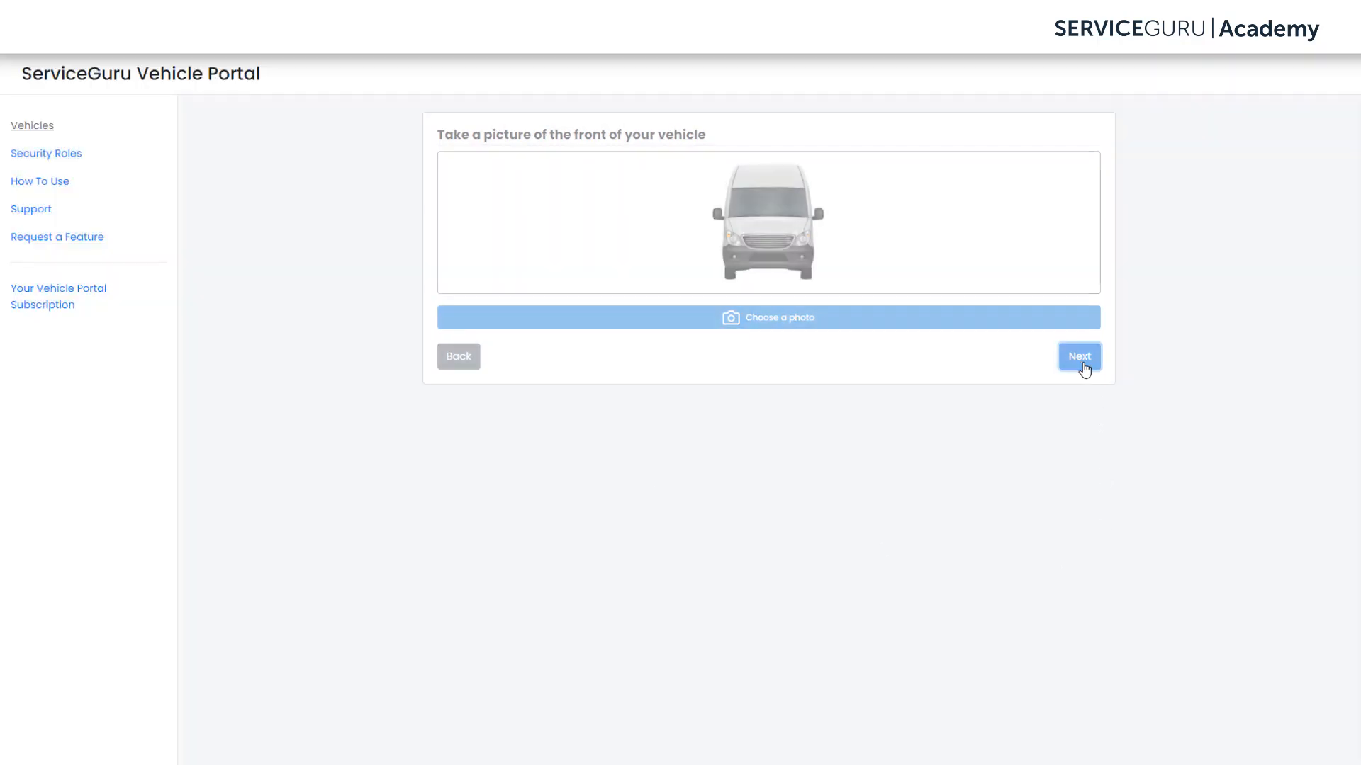
- Upload the Left image for the vehicle's left side and the Back image for its rear
left_click(833, 325)
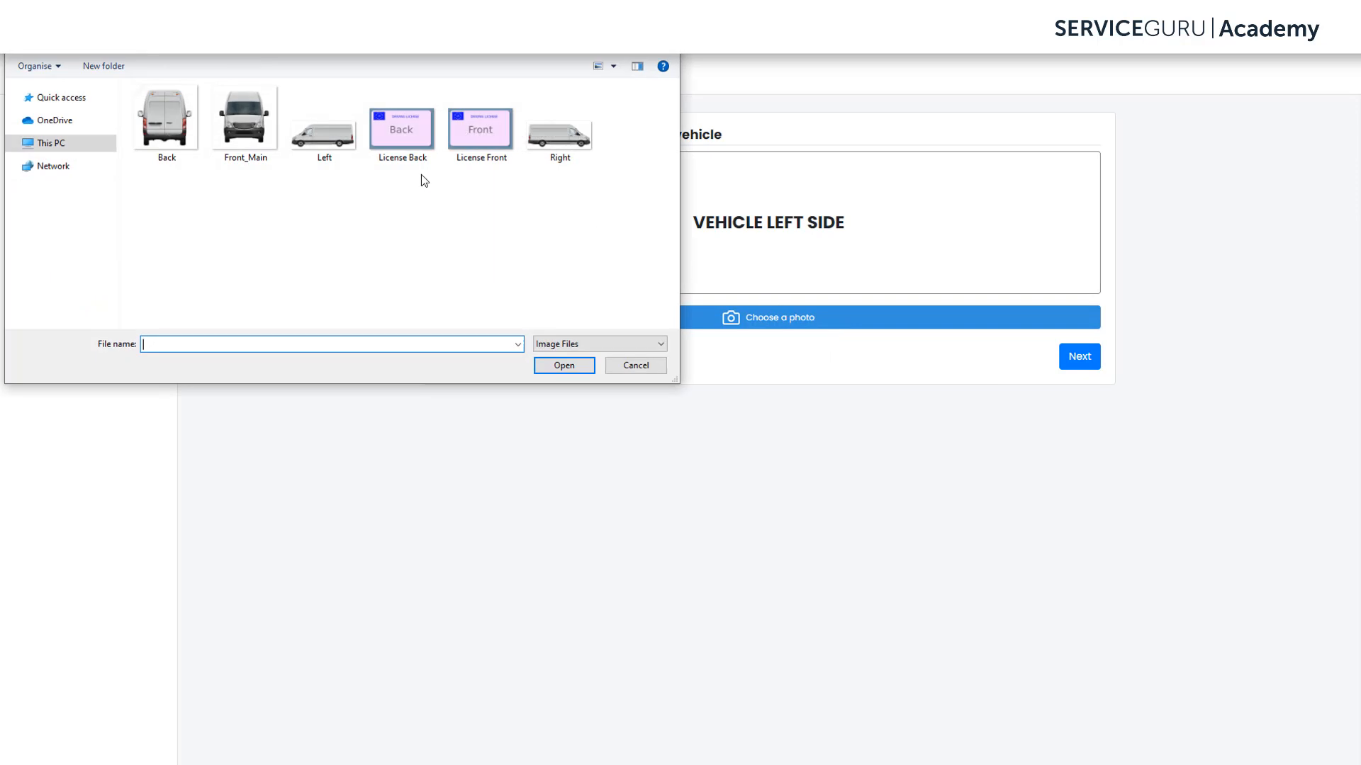
double_click(301, 142)
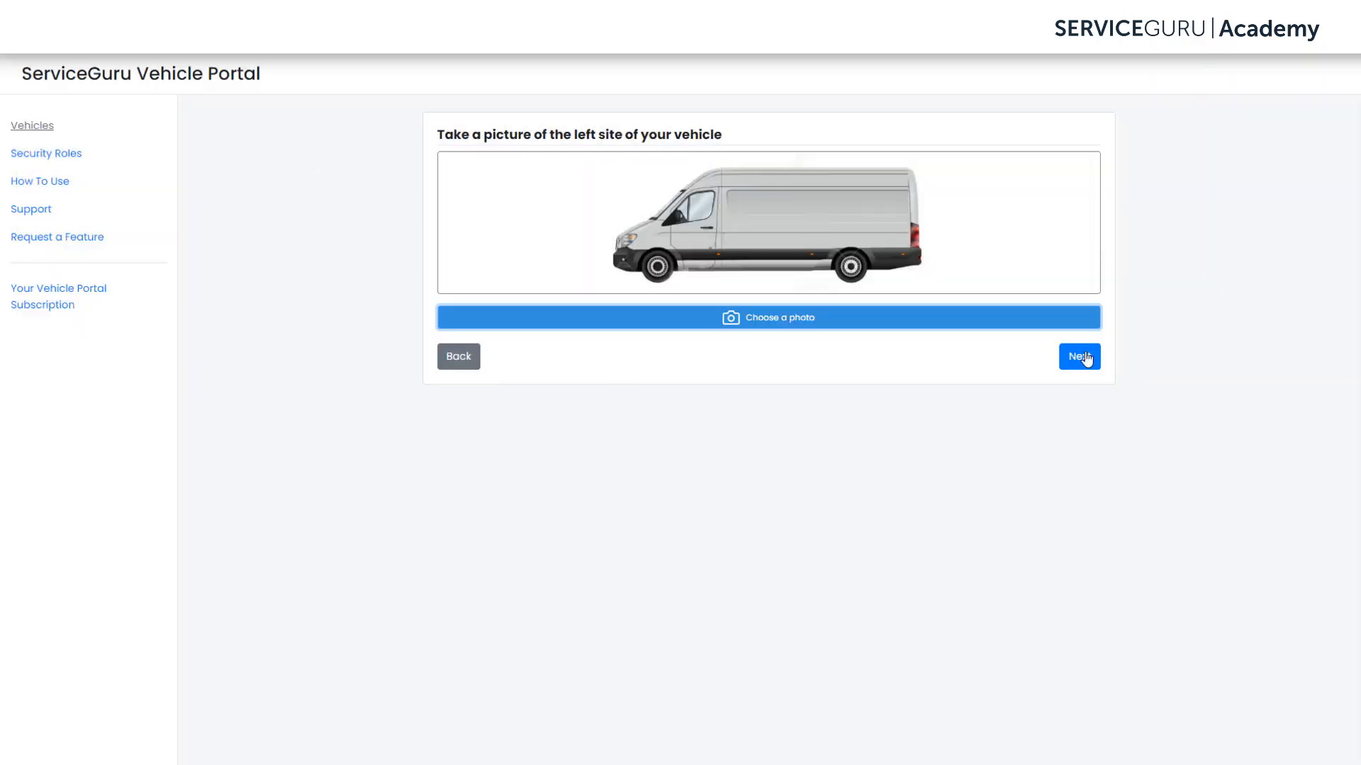
left_click(1084, 357)
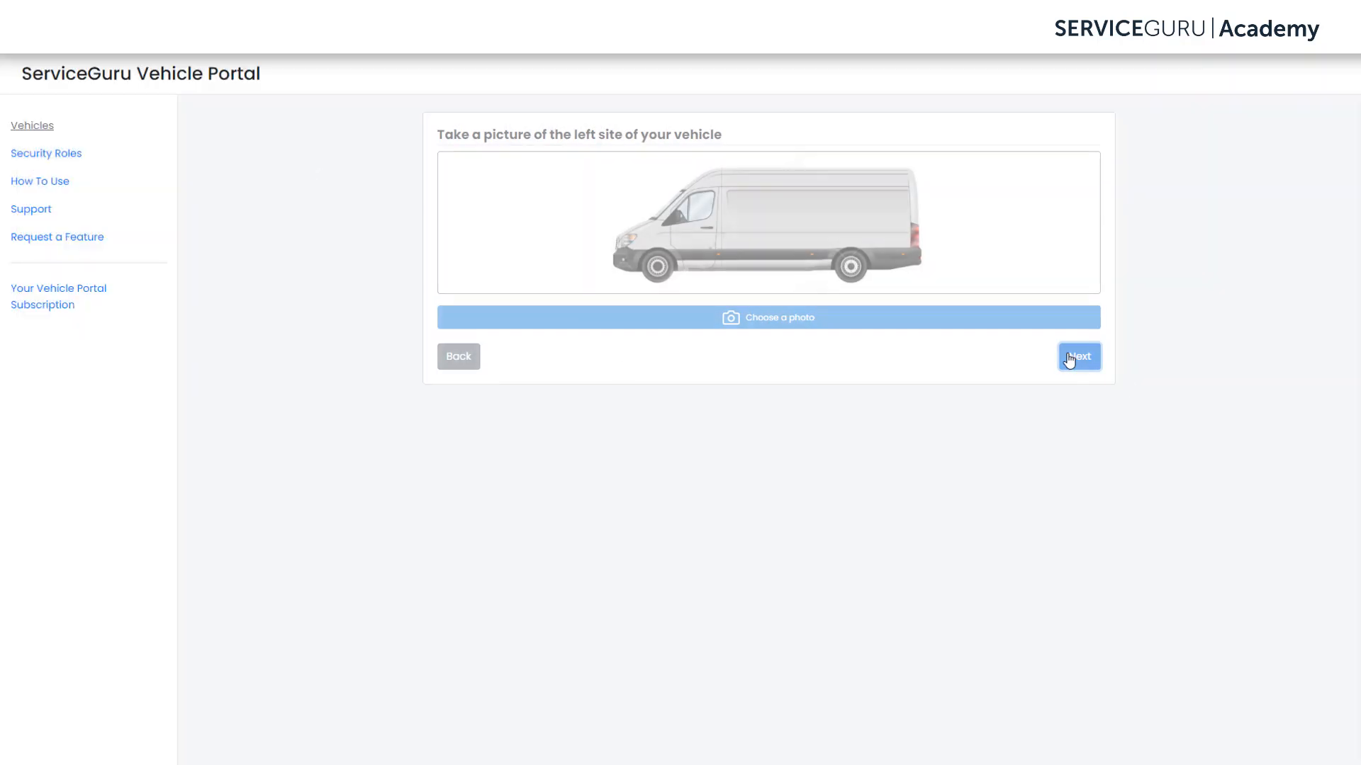
left_click(920, 322)
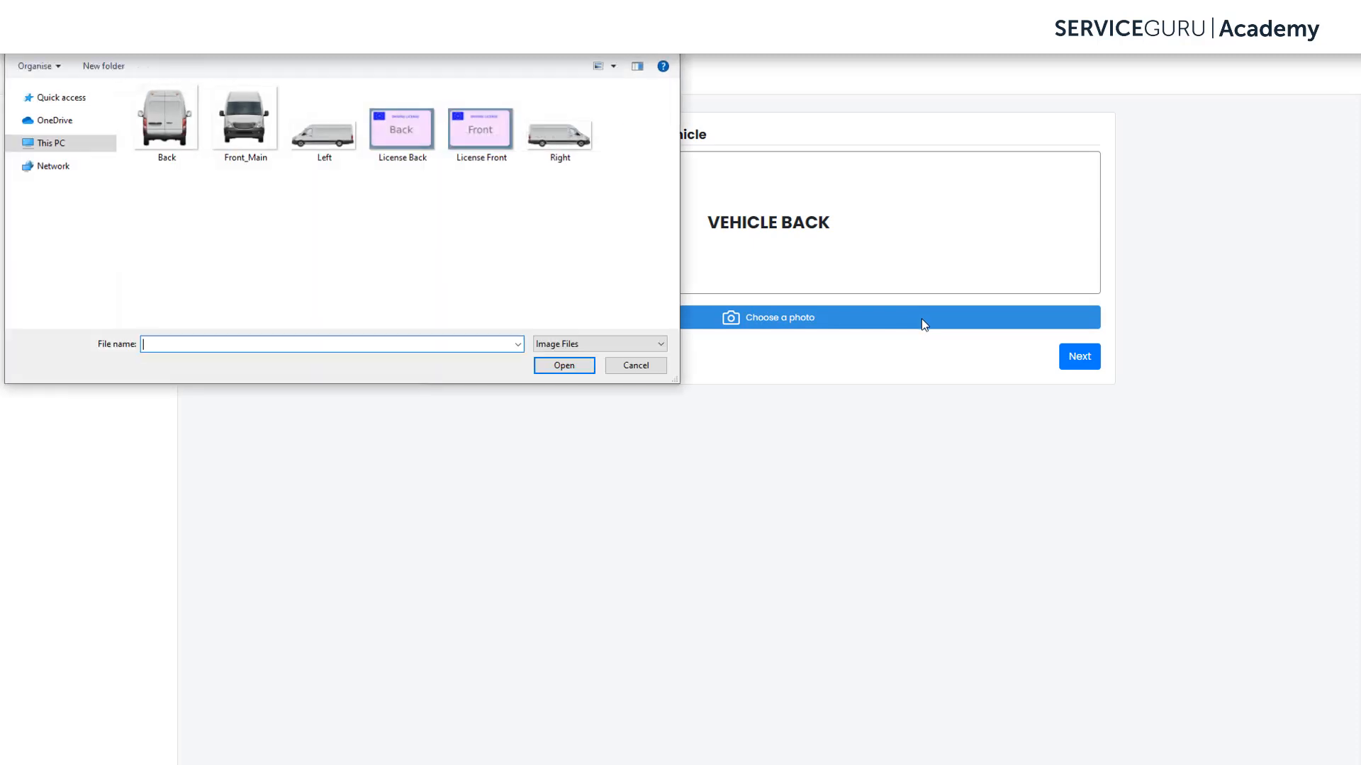
double_click(173, 139)
left_click(1076, 369)
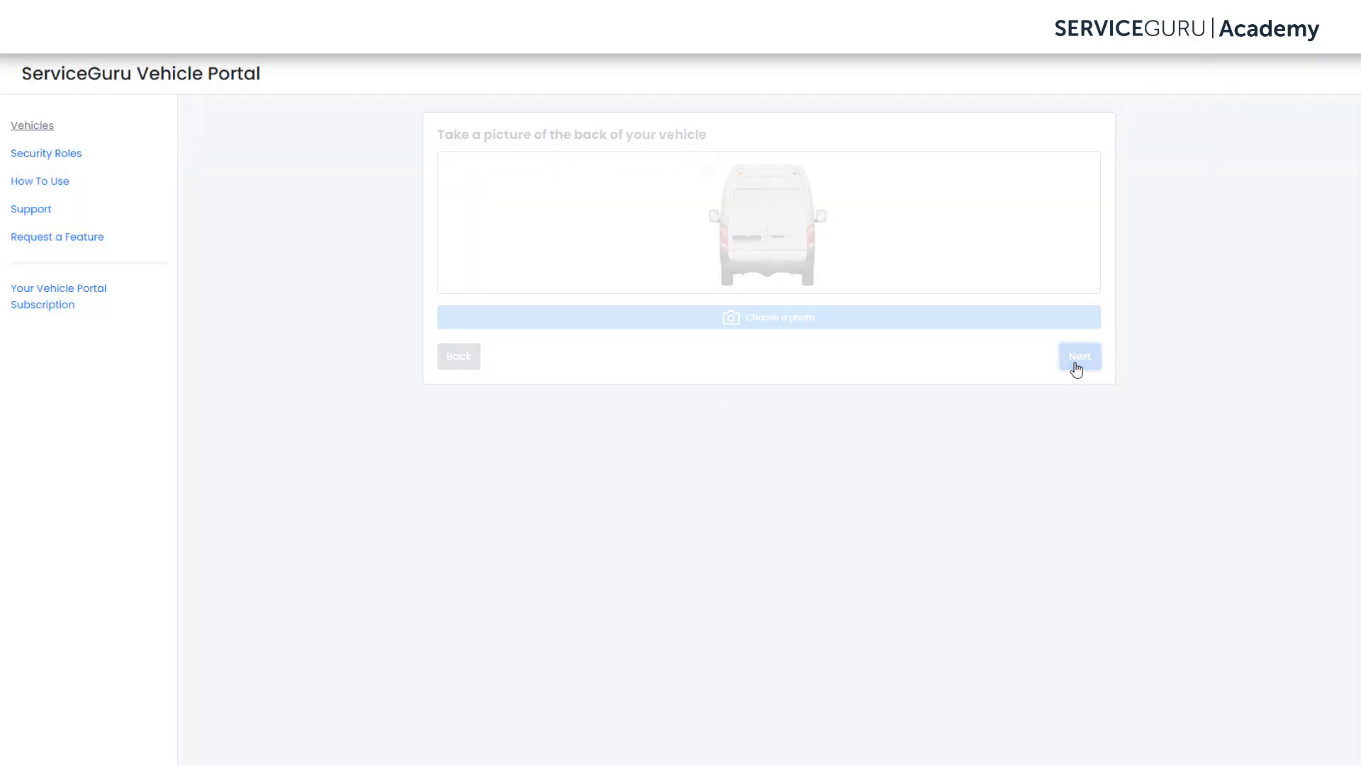
- Upload the Right image as the picture of the vehicle's right side and continue the setup
left_click(845, 319)
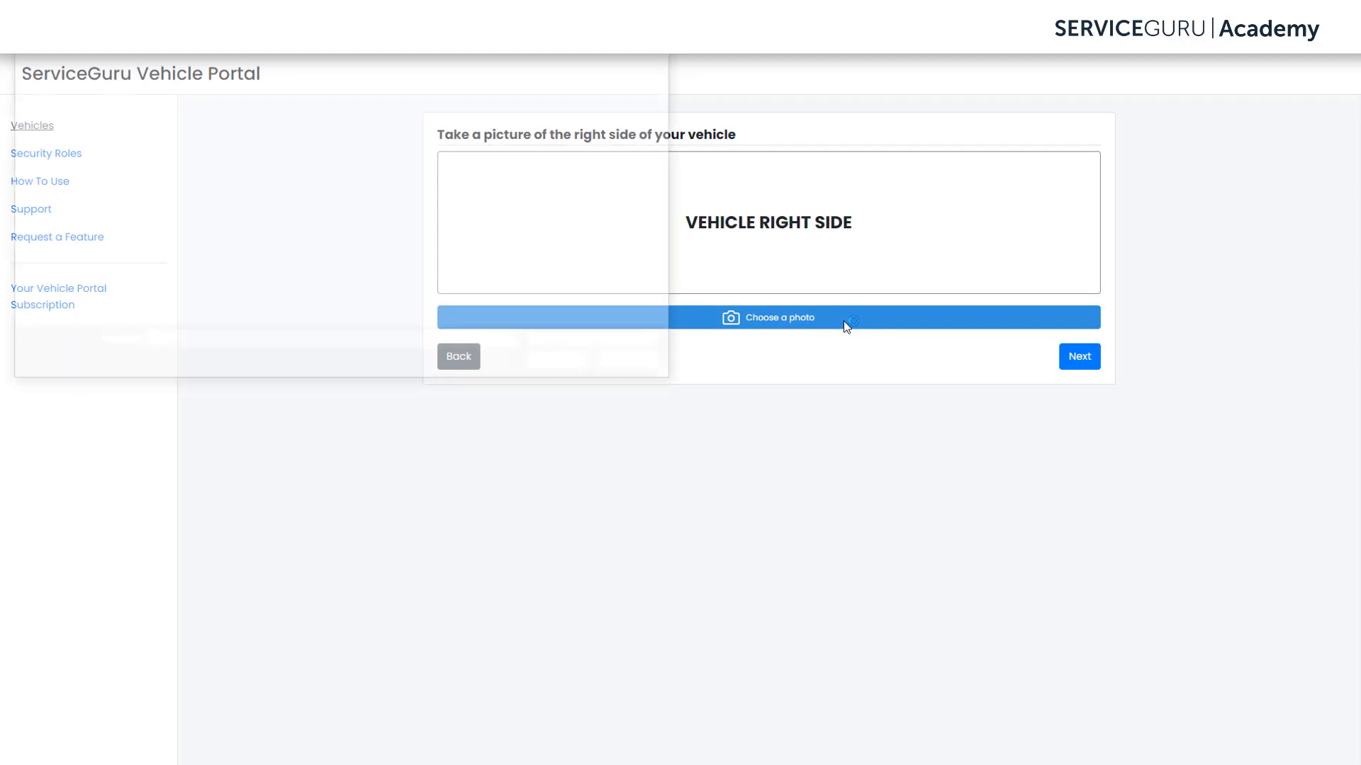
double_click(567, 157)
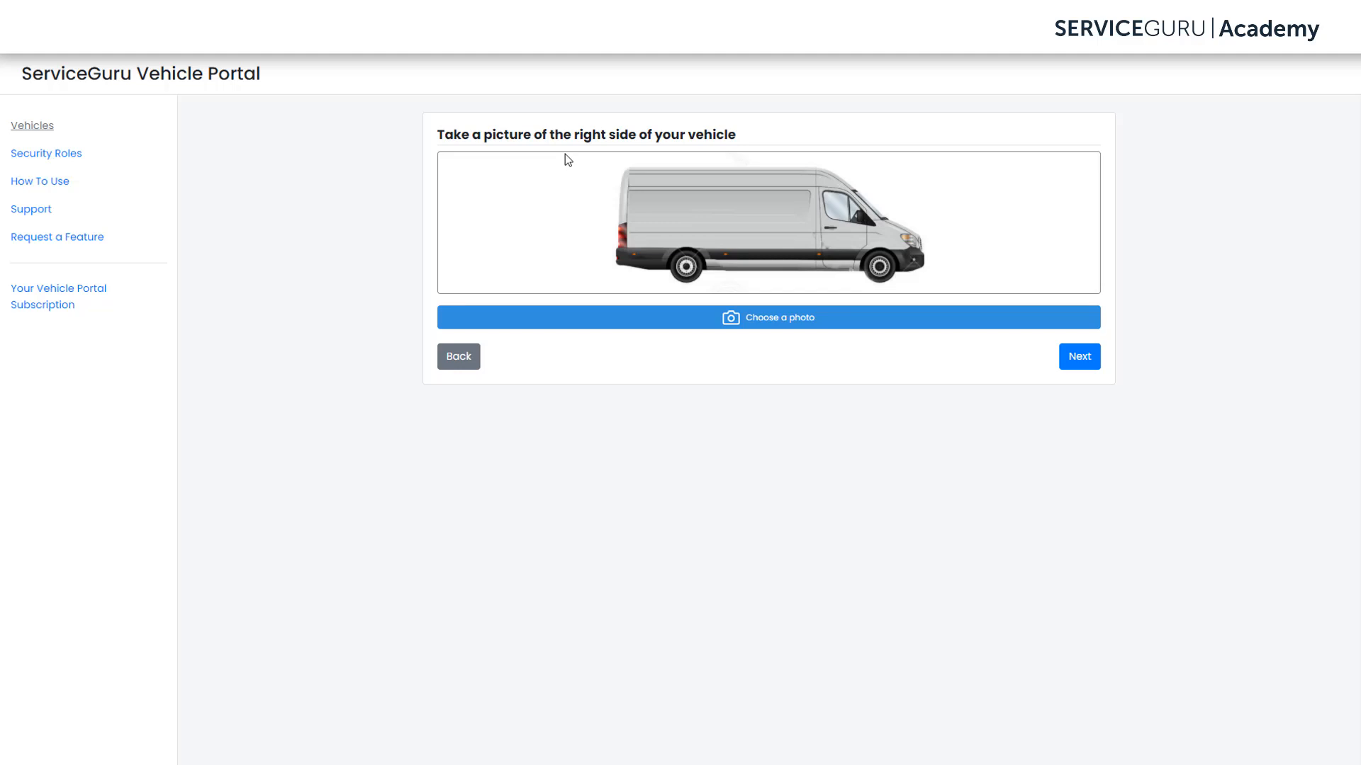
left_click(1077, 358)
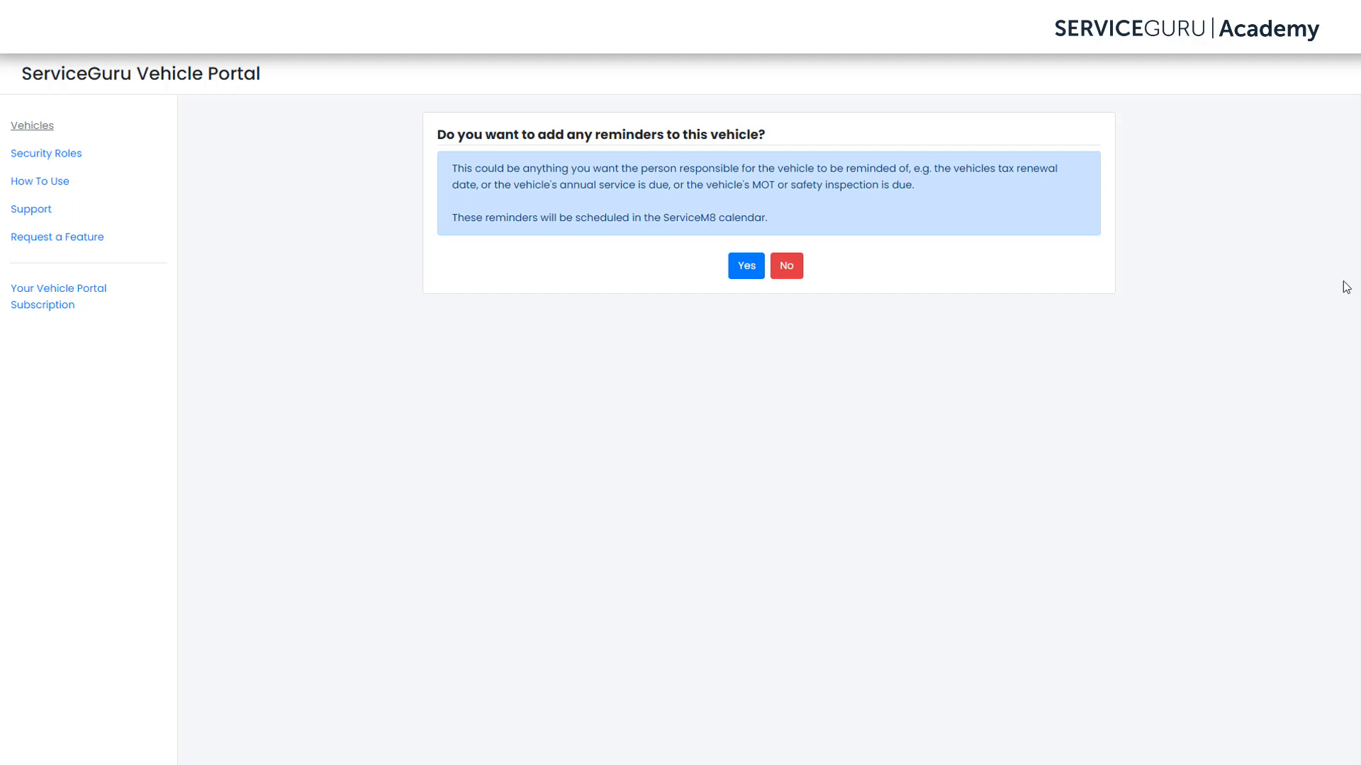
- Add a vehicle reminder named Annual Service, due on 30 Apr 2021
left_click(743, 272)
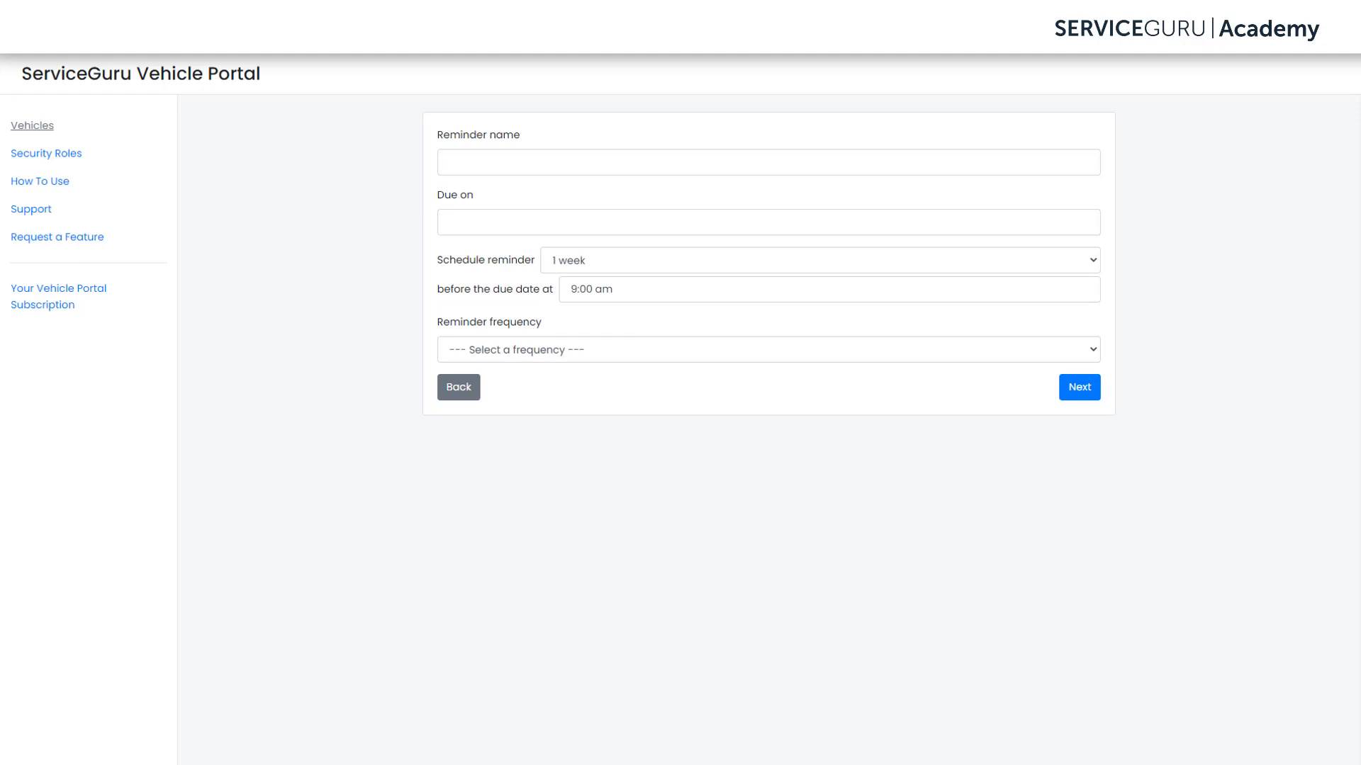
left_click(589, 166)
type("Annual Service")
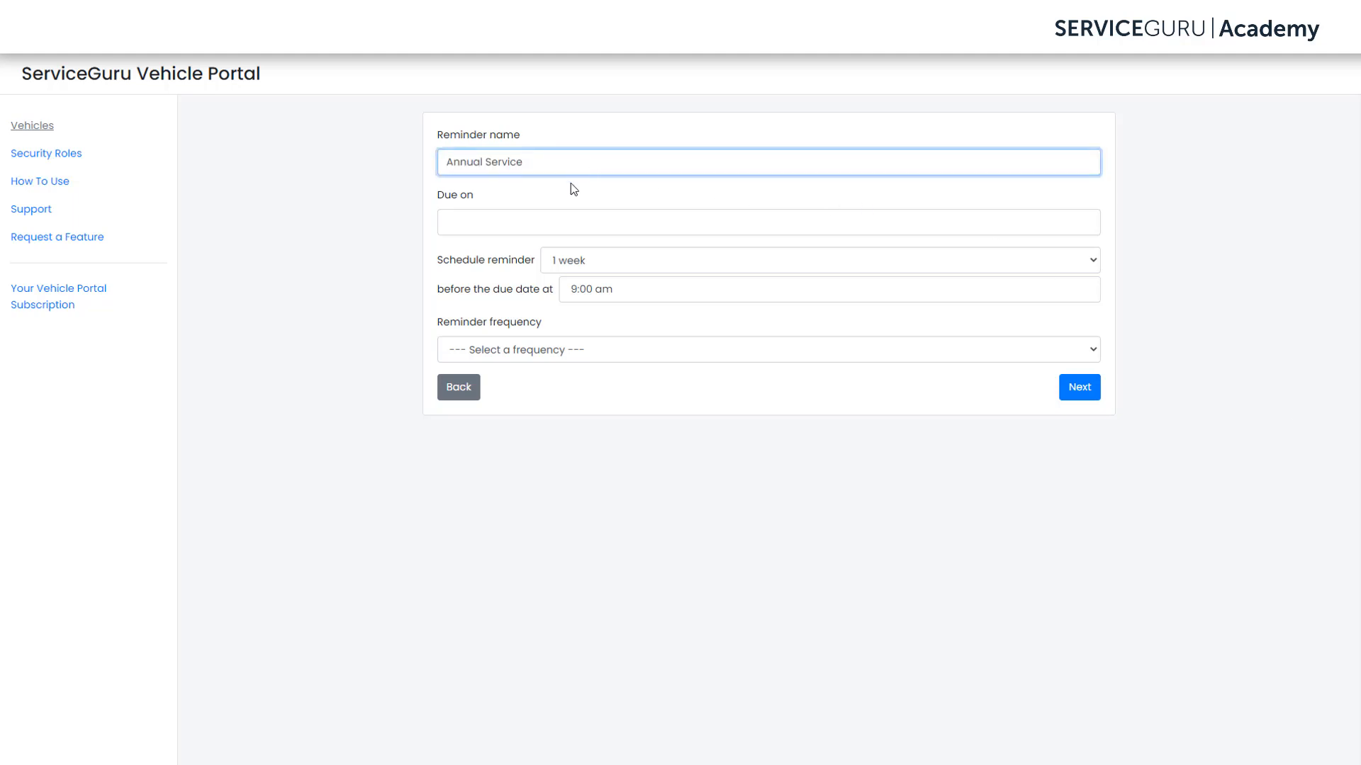
left_click(535, 220)
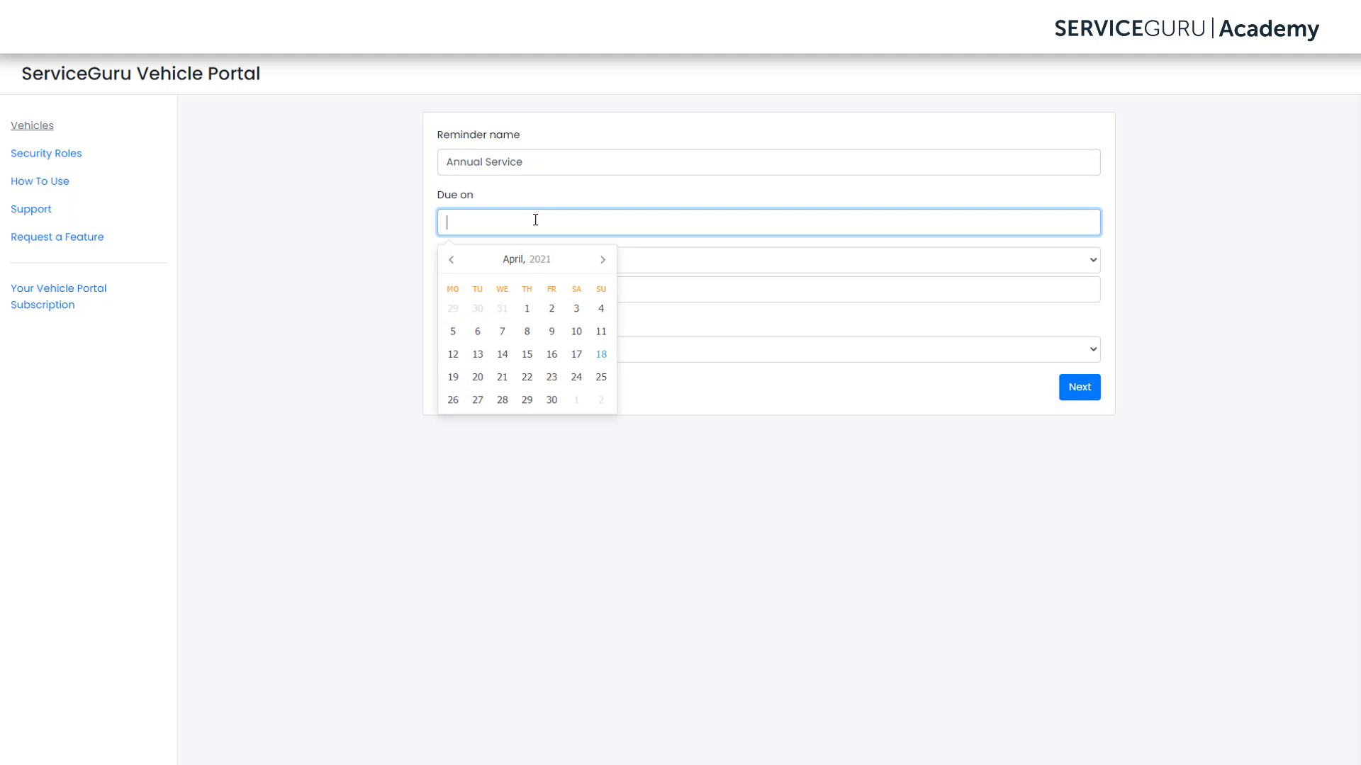
left_click(552, 399)
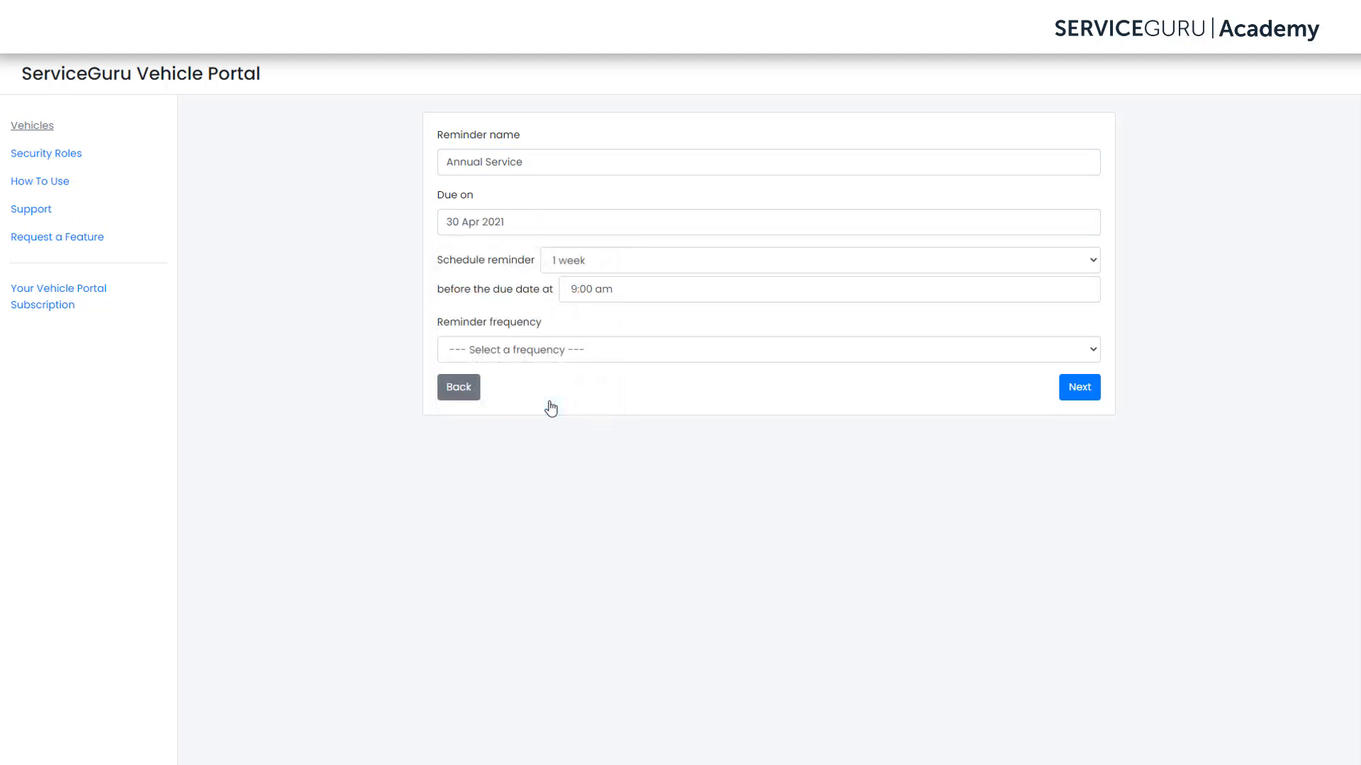
- Schedule the Annual Service reminder 1 week before the due date with a Yearly frequency
left_click(708, 262)
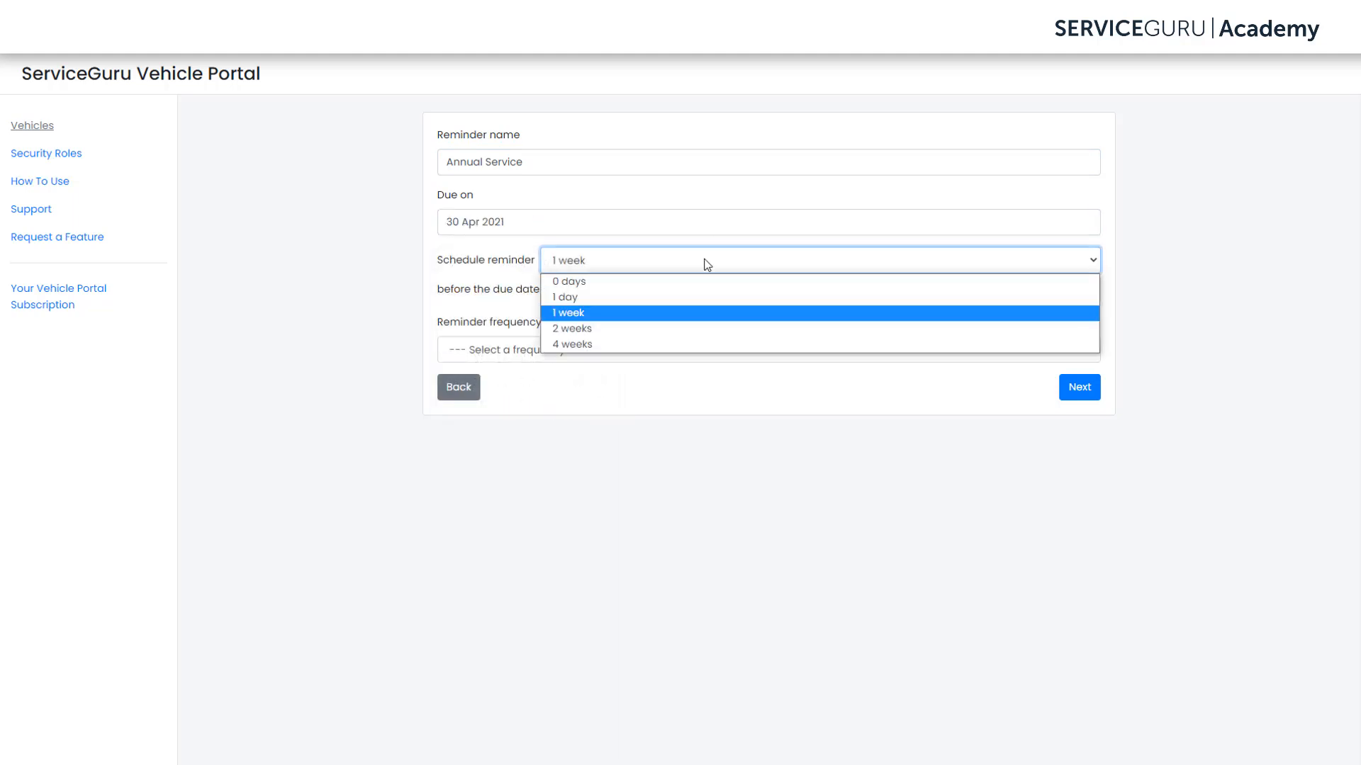
left_click(669, 312)
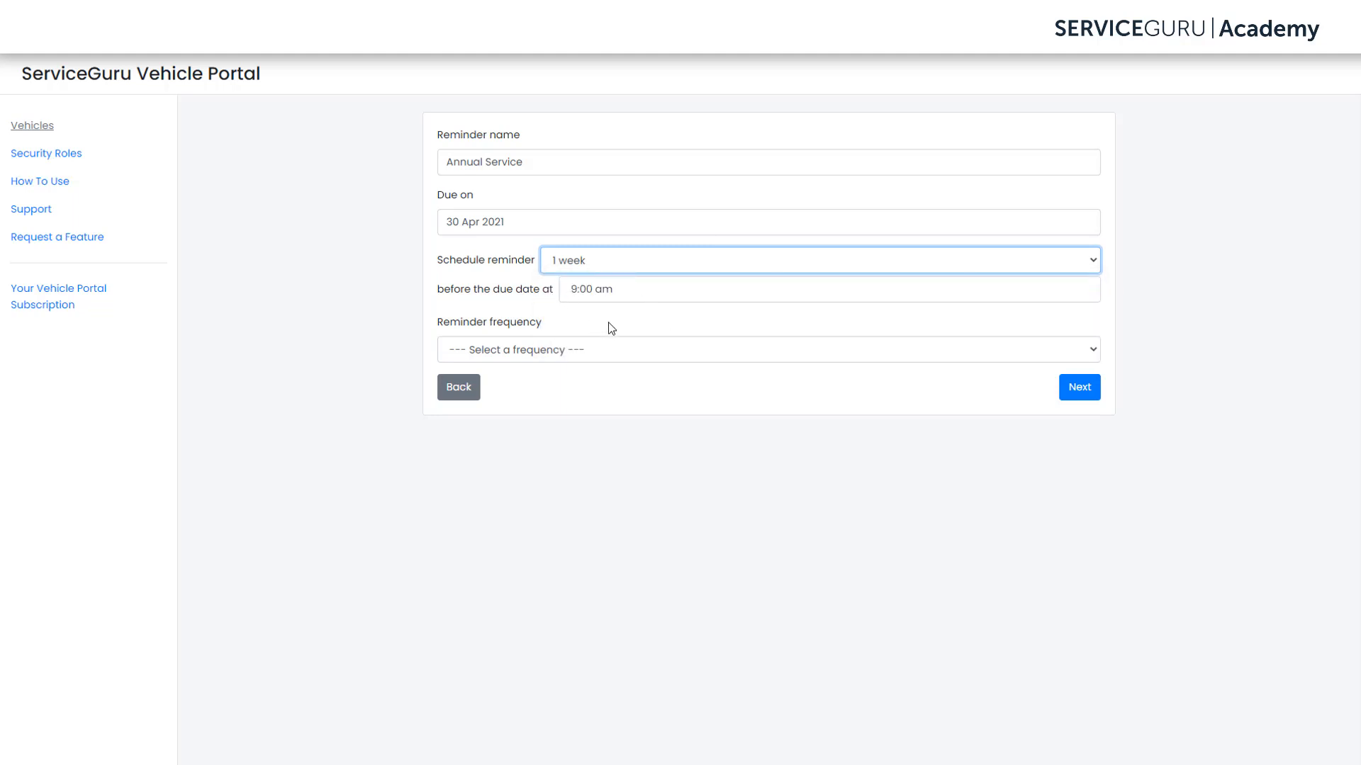
left_click(628, 356)
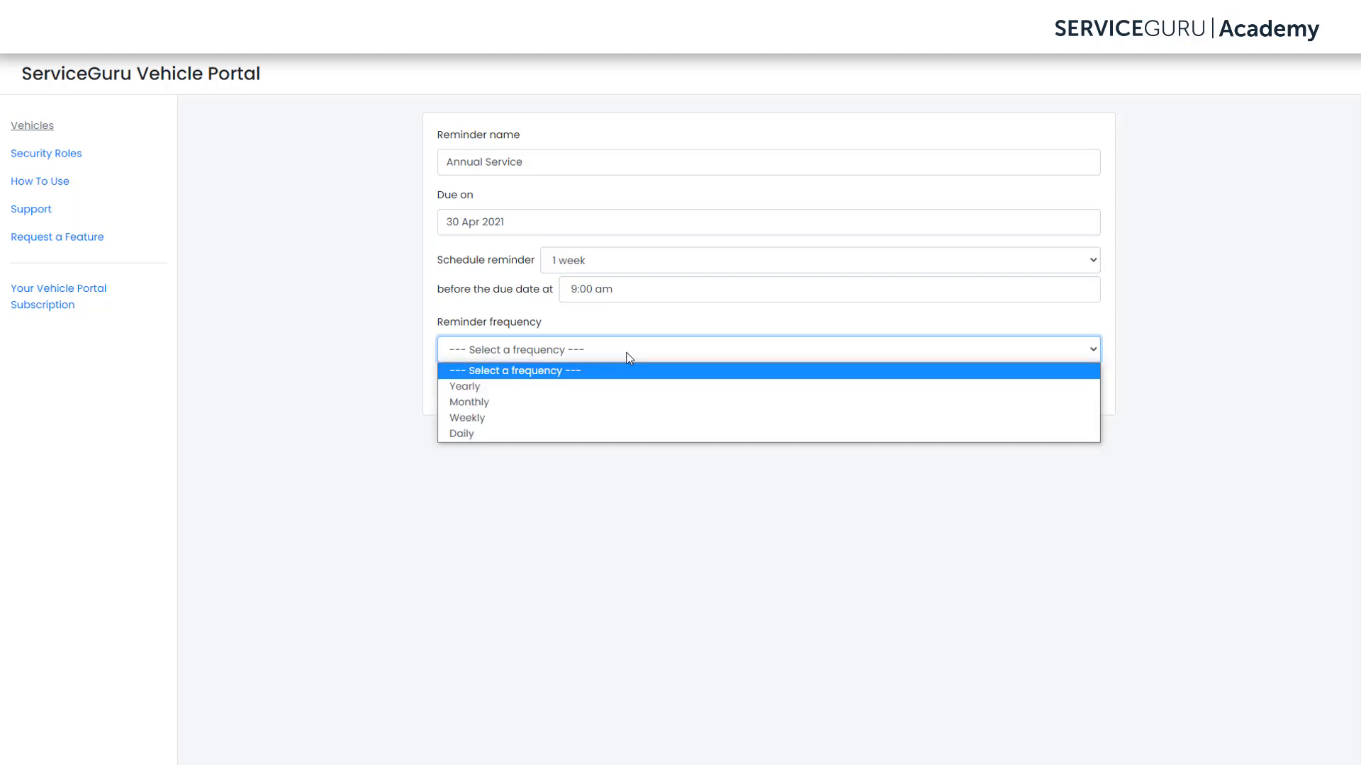
left_click(634, 386)
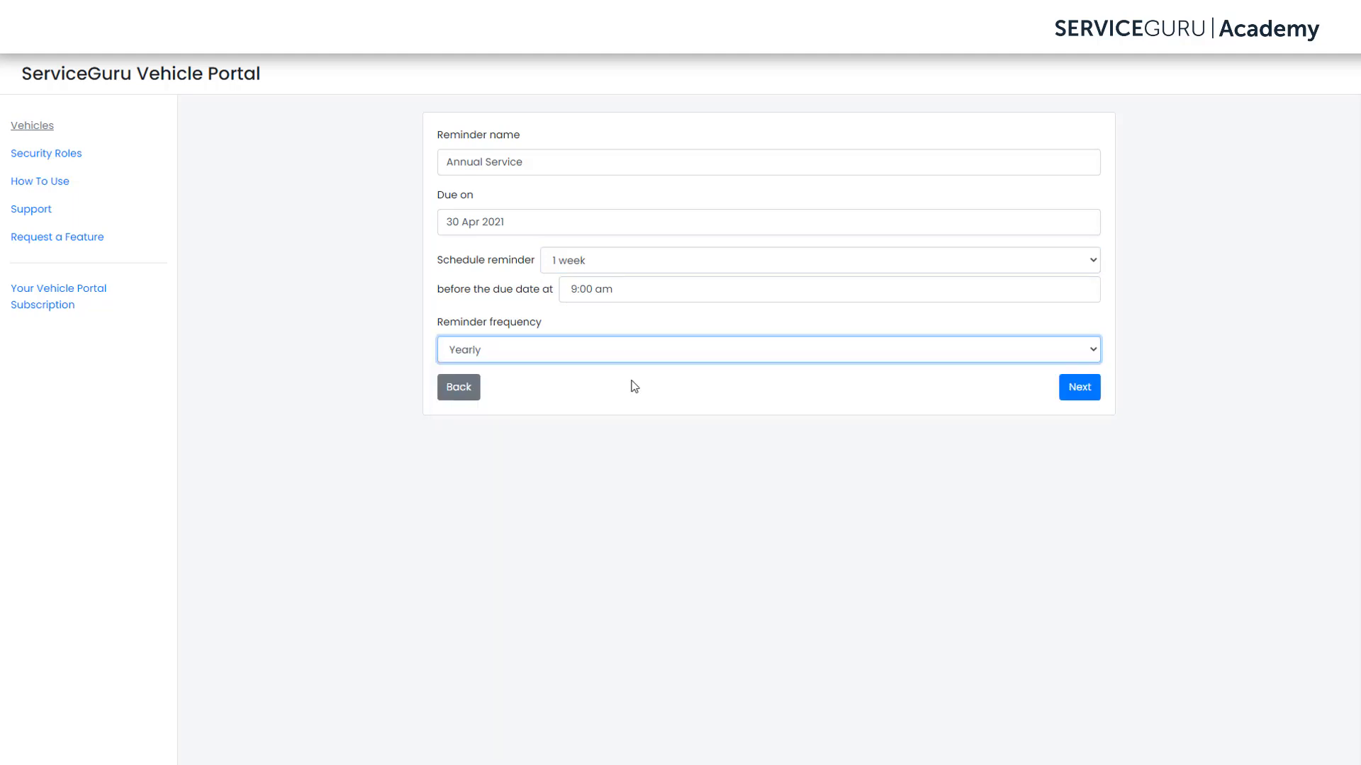
- Finish the reminders without adding another and choose G-5a Vehicle Inspection Checklist as a ServiceM8 form for the vehicle
left_click(1082, 399)
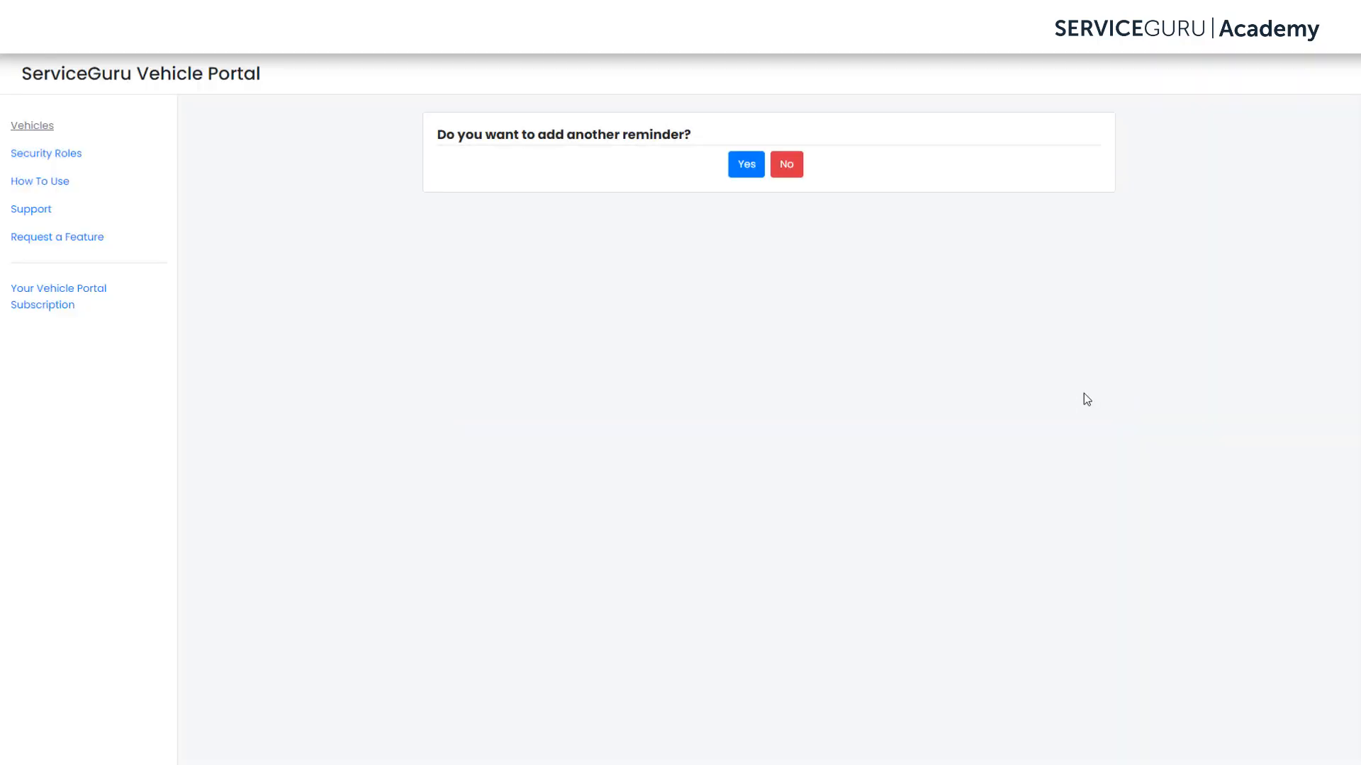
left_click(801, 169)
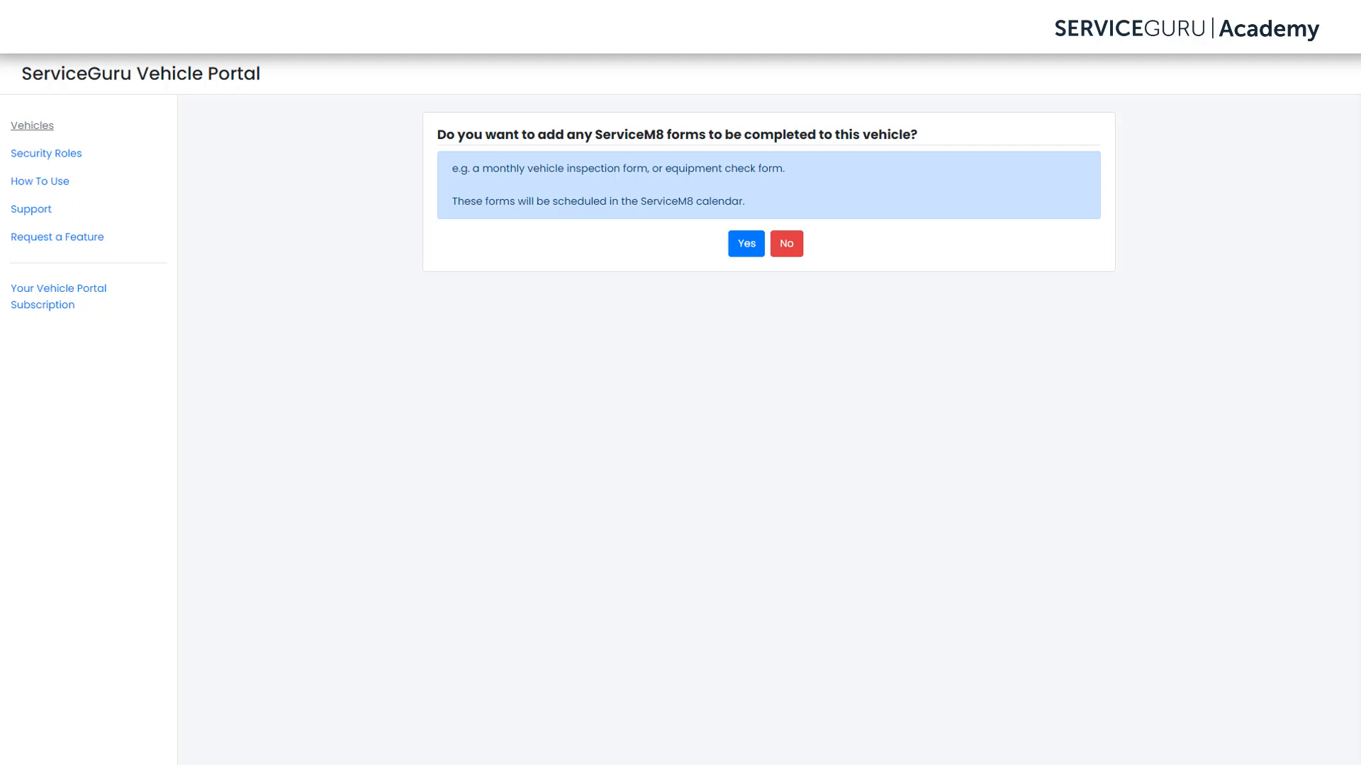
left_click(749, 252)
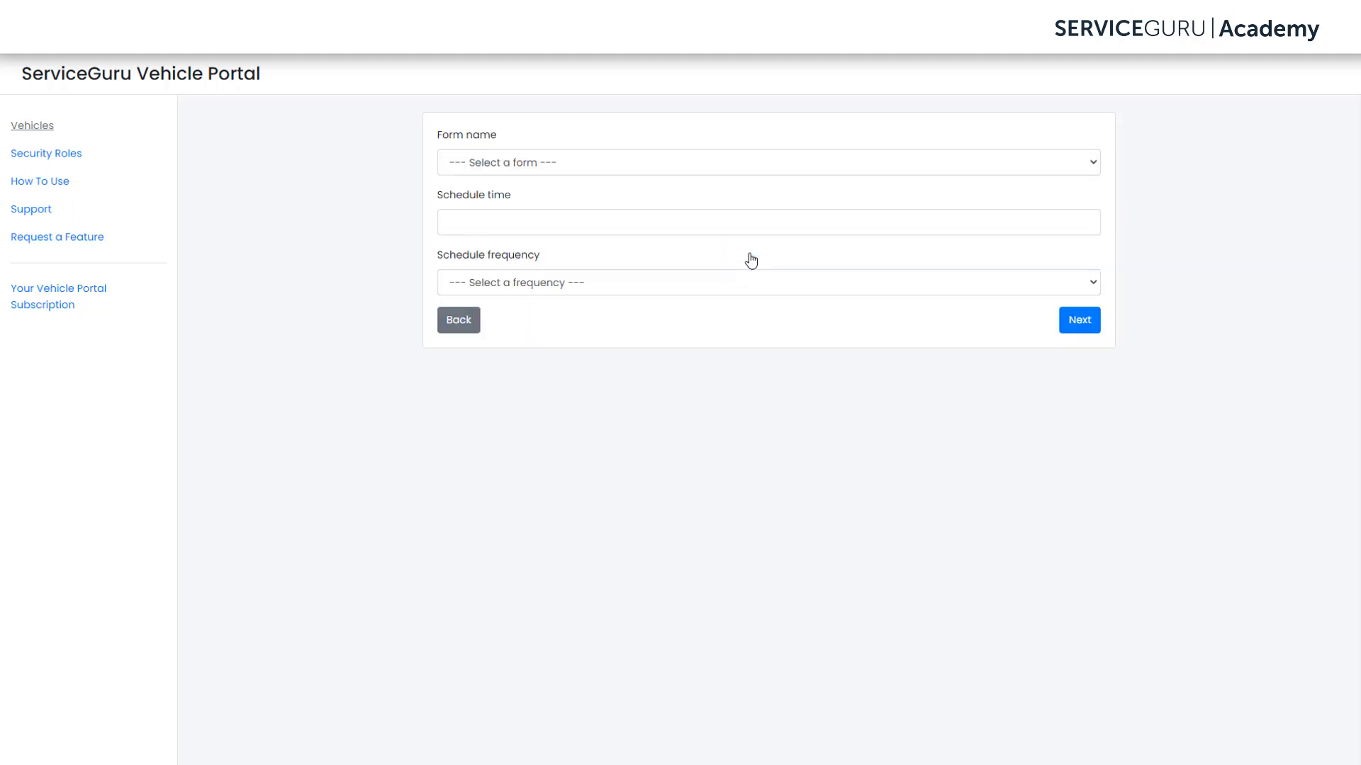
left_click(757, 174)
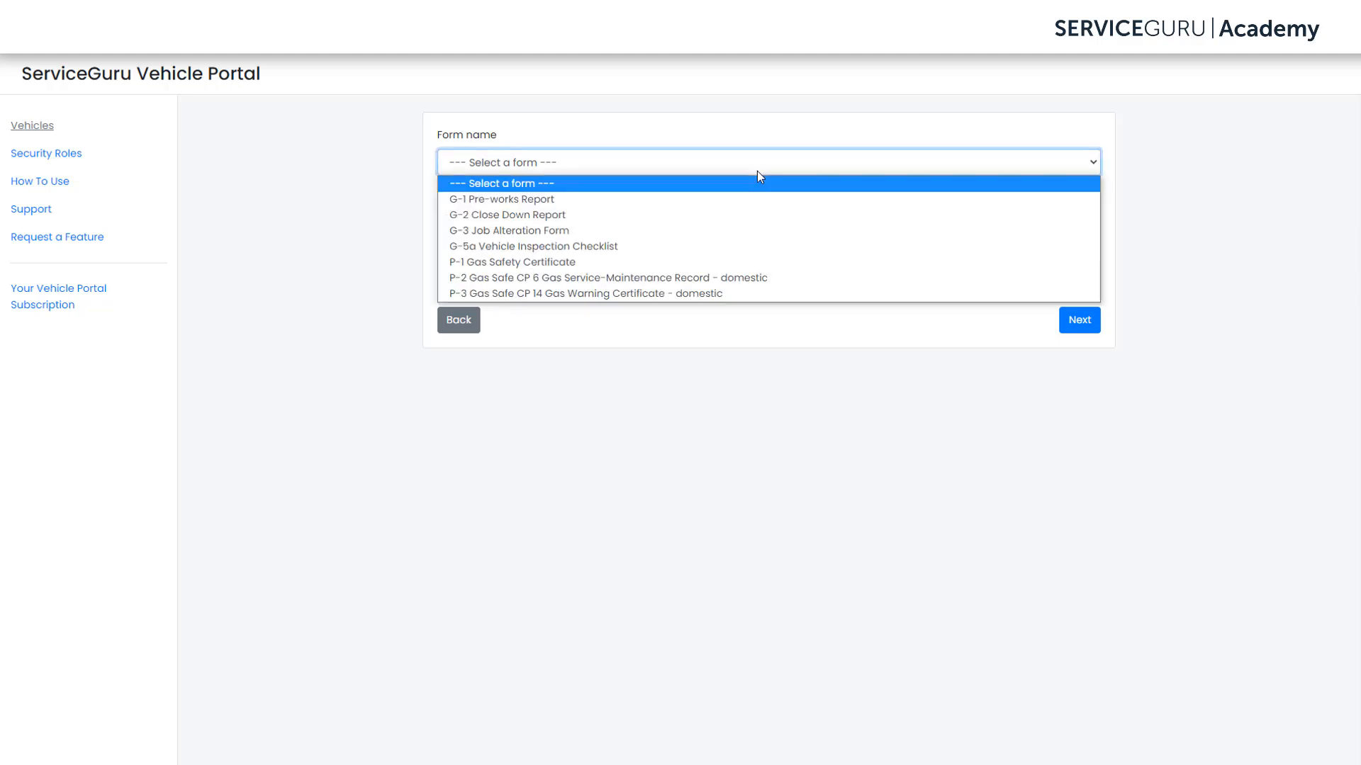
left_click(744, 246)
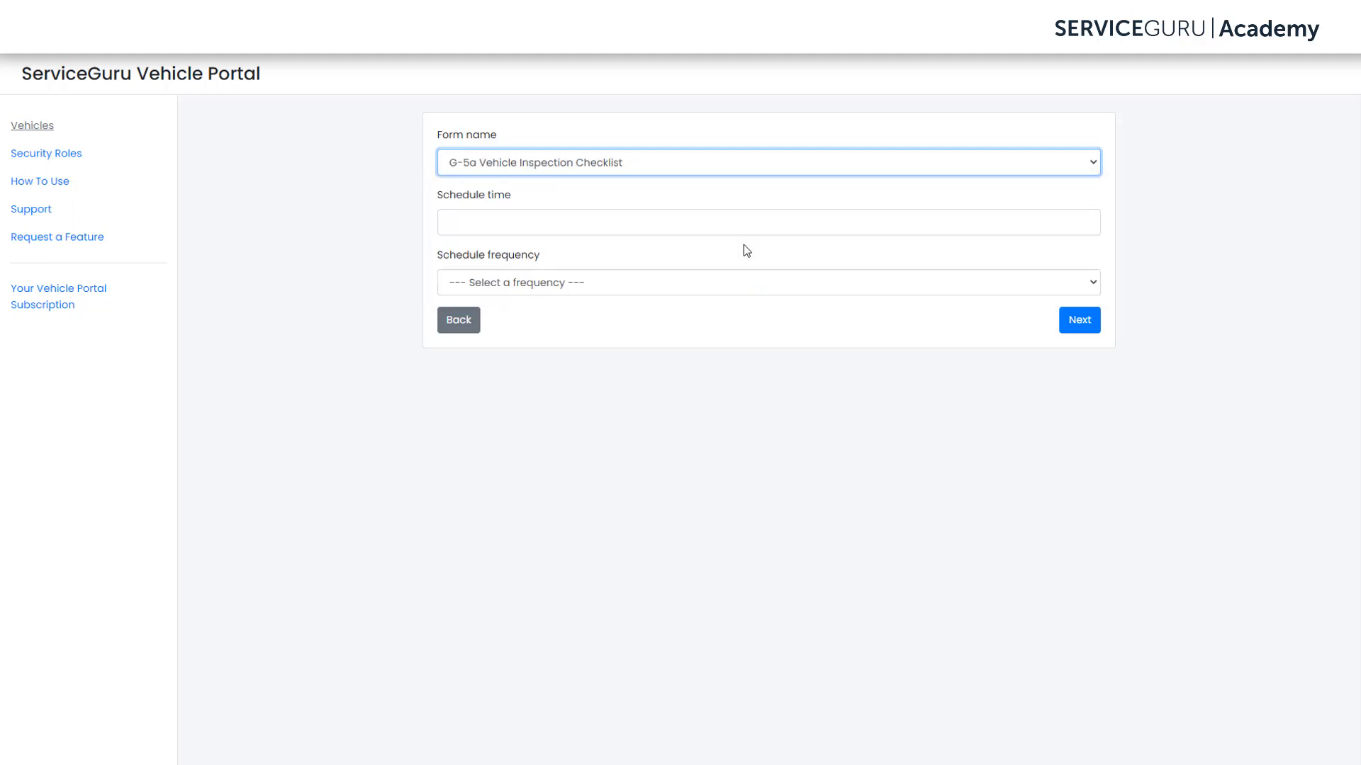
- Set the inspection checklist's schedule time to 8:00 am
left_click(747, 223)
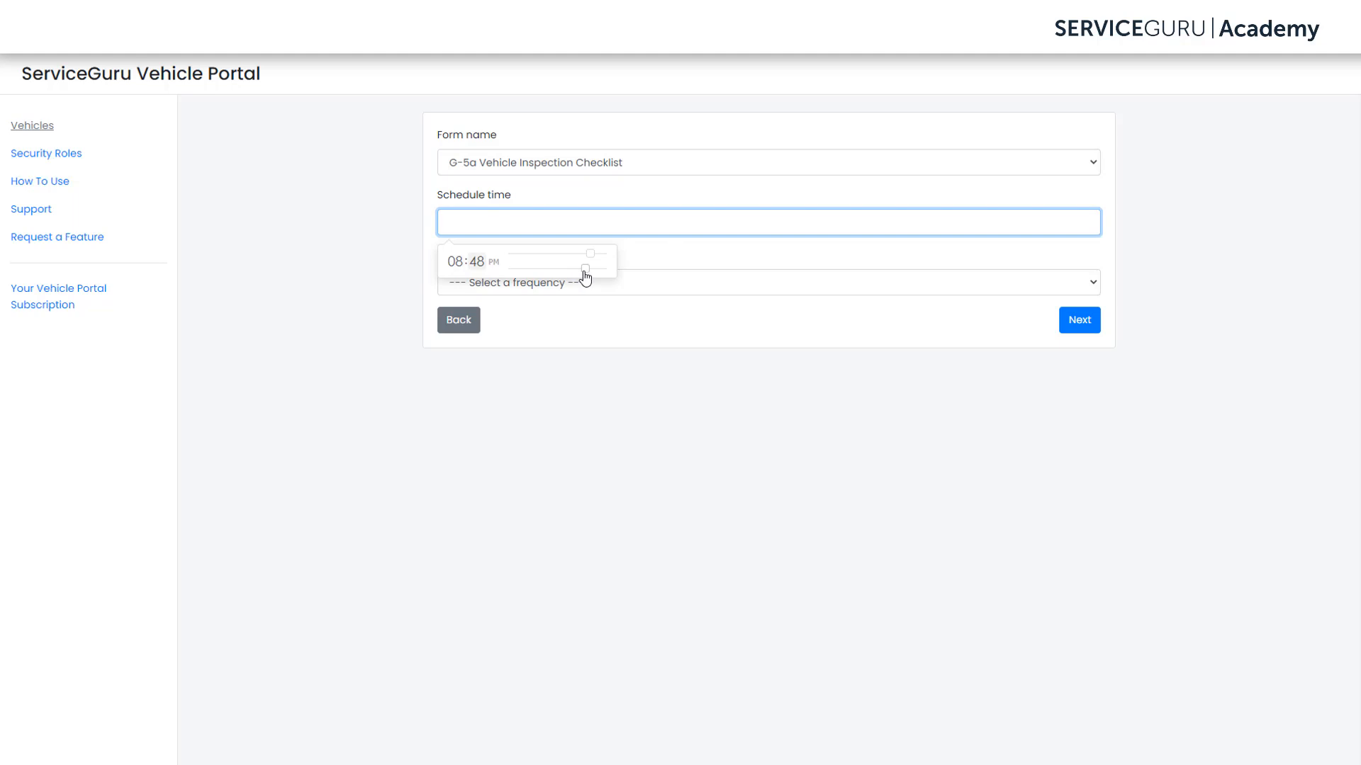
left_click_drag(586, 270, 506, 272)
left_click_drag(591, 254, 547, 258)
left_click(690, 258)
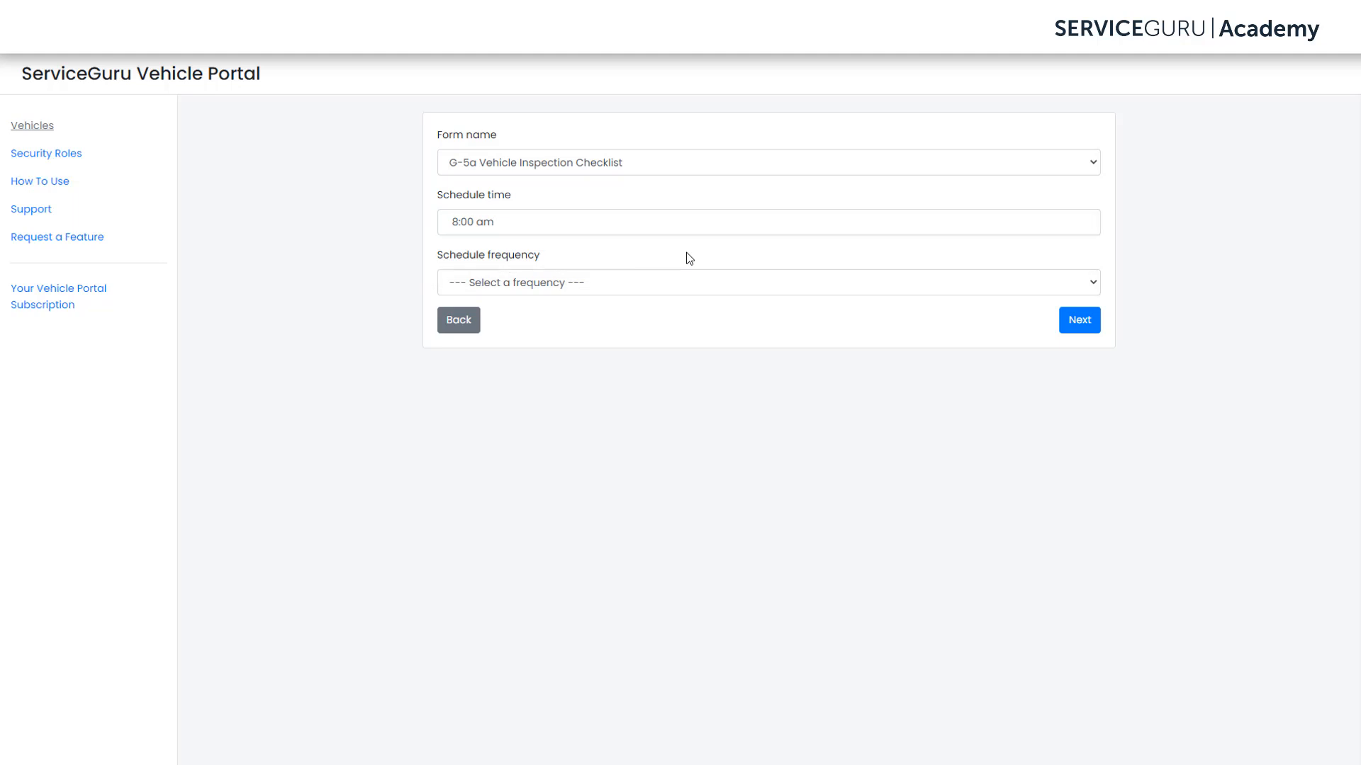
- Schedule the inspection checklist Monthly on day 1 and finish the forms without adding another
left_click(690, 286)
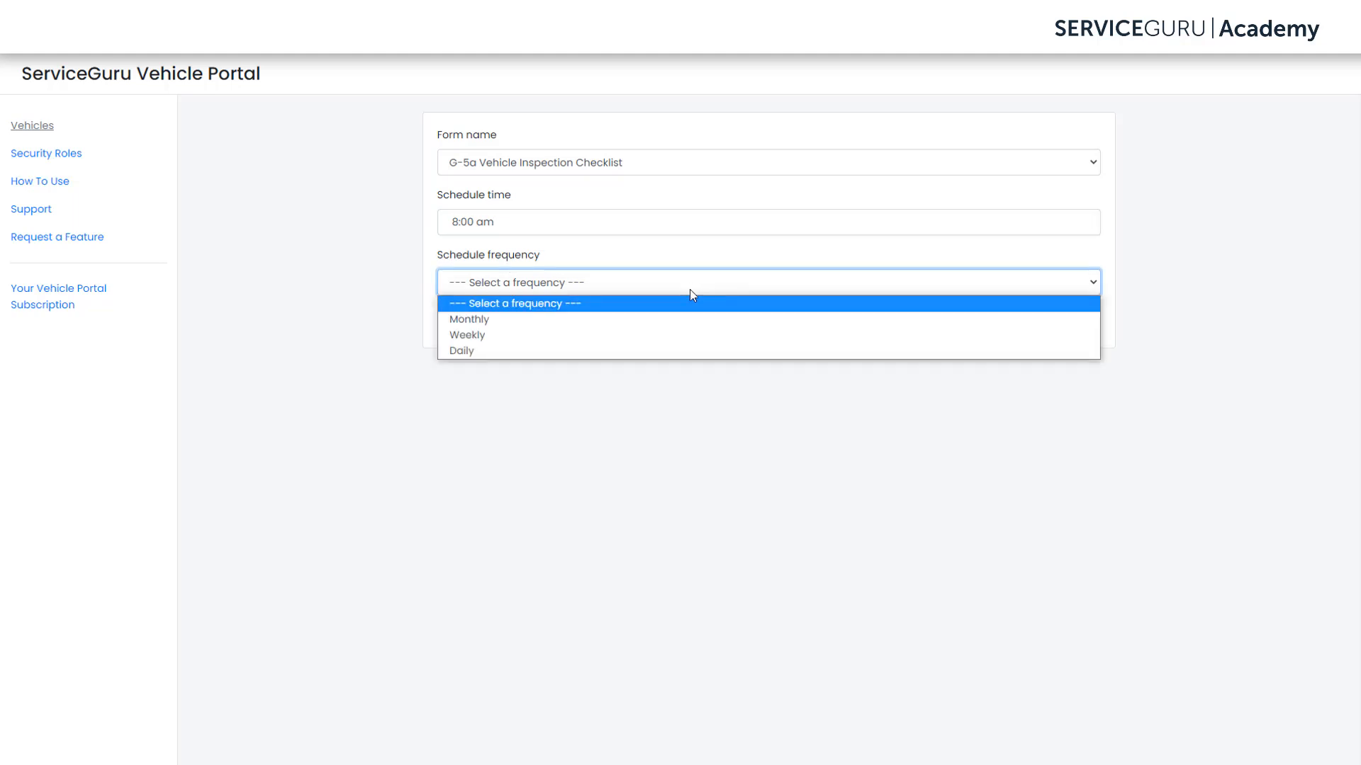
left_click(689, 320)
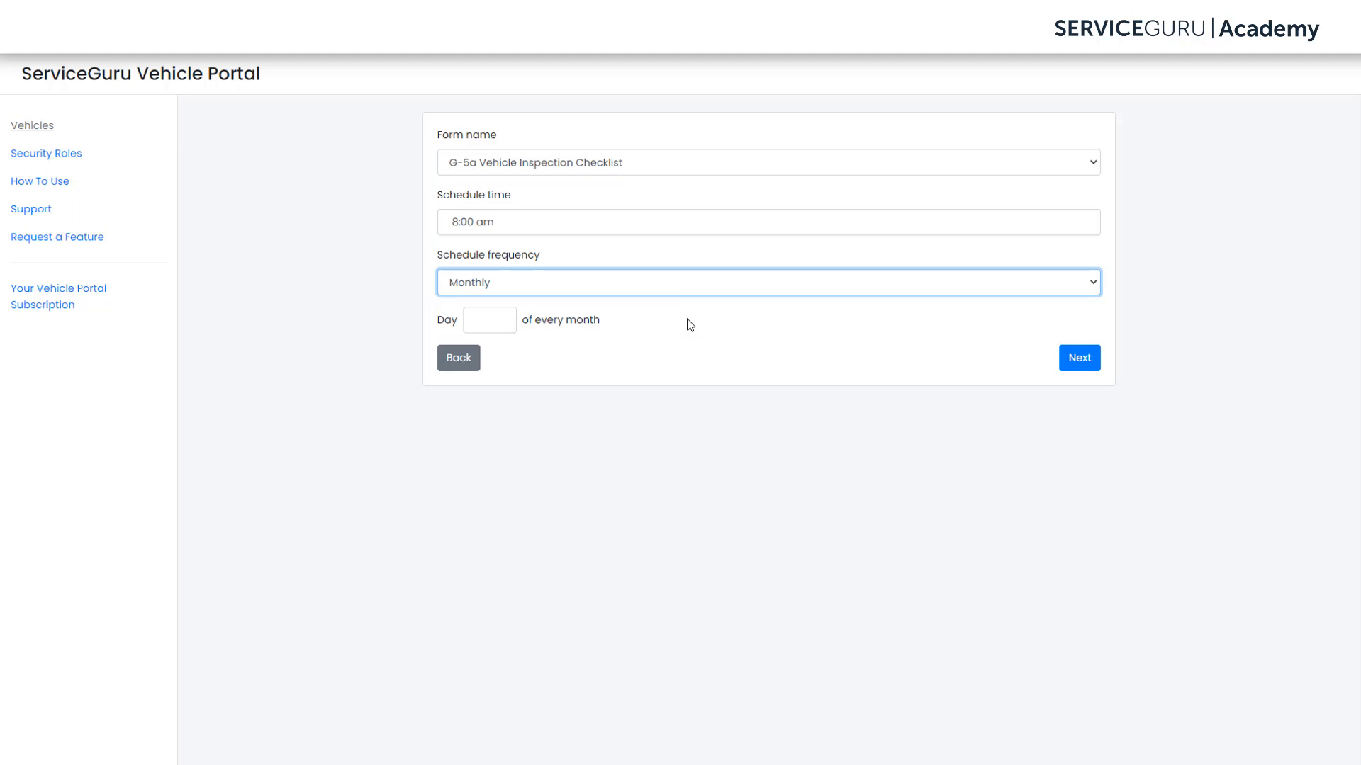
left_click(475, 322)
type("1")
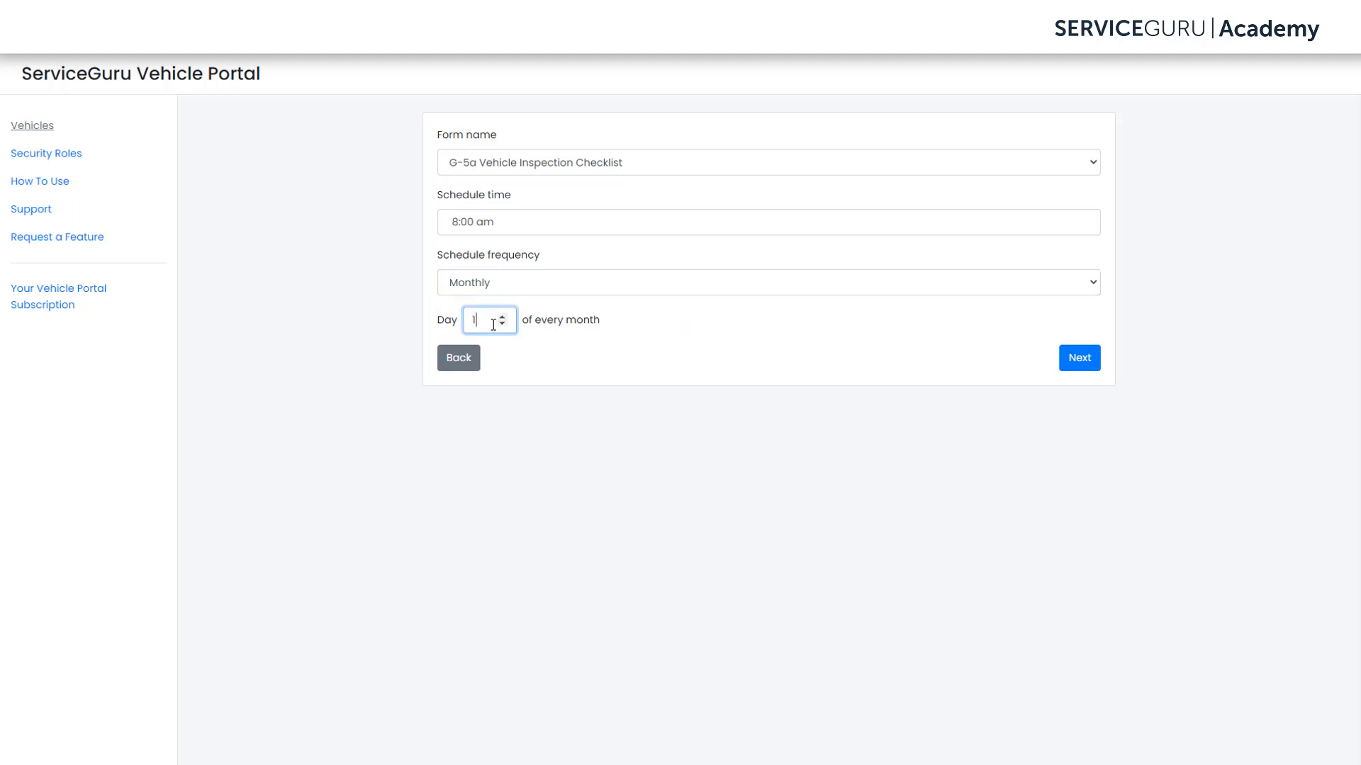
left_click(720, 349)
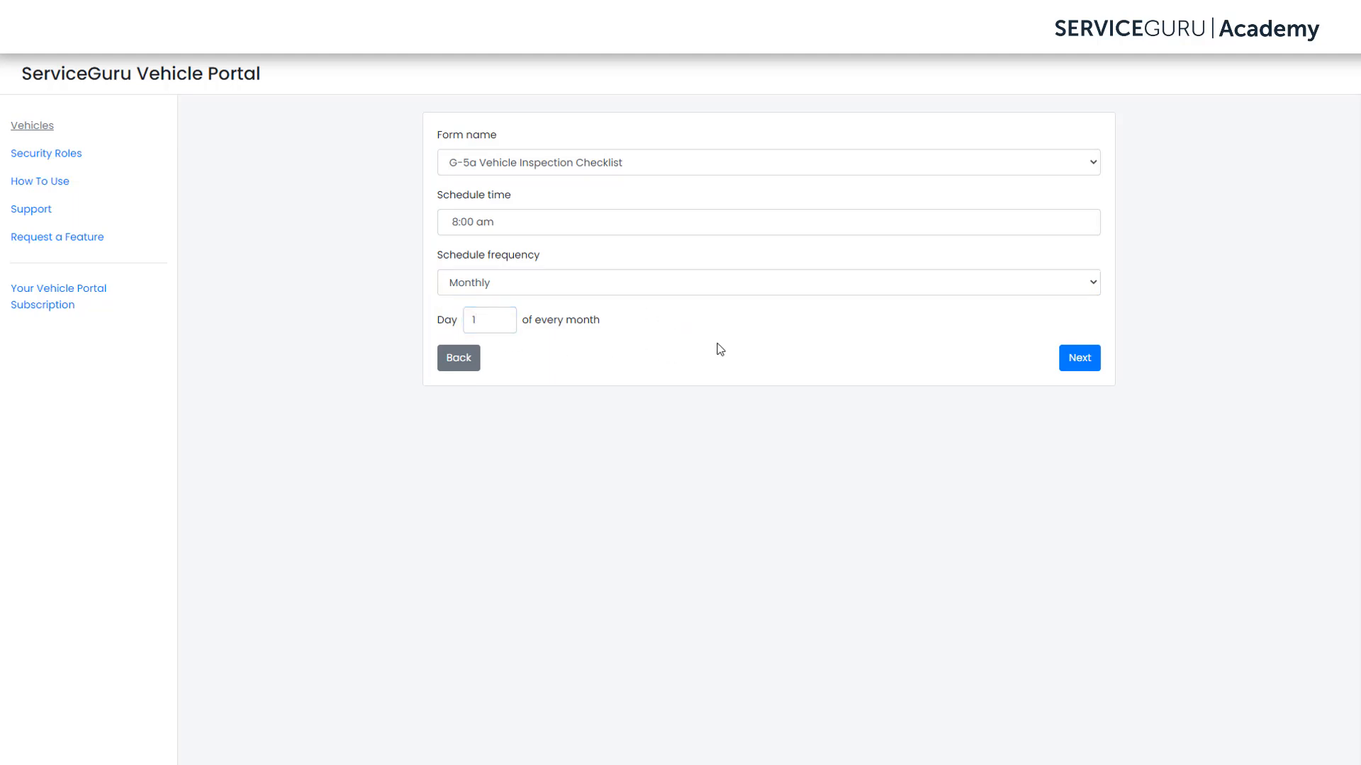
left_click(1077, 363)
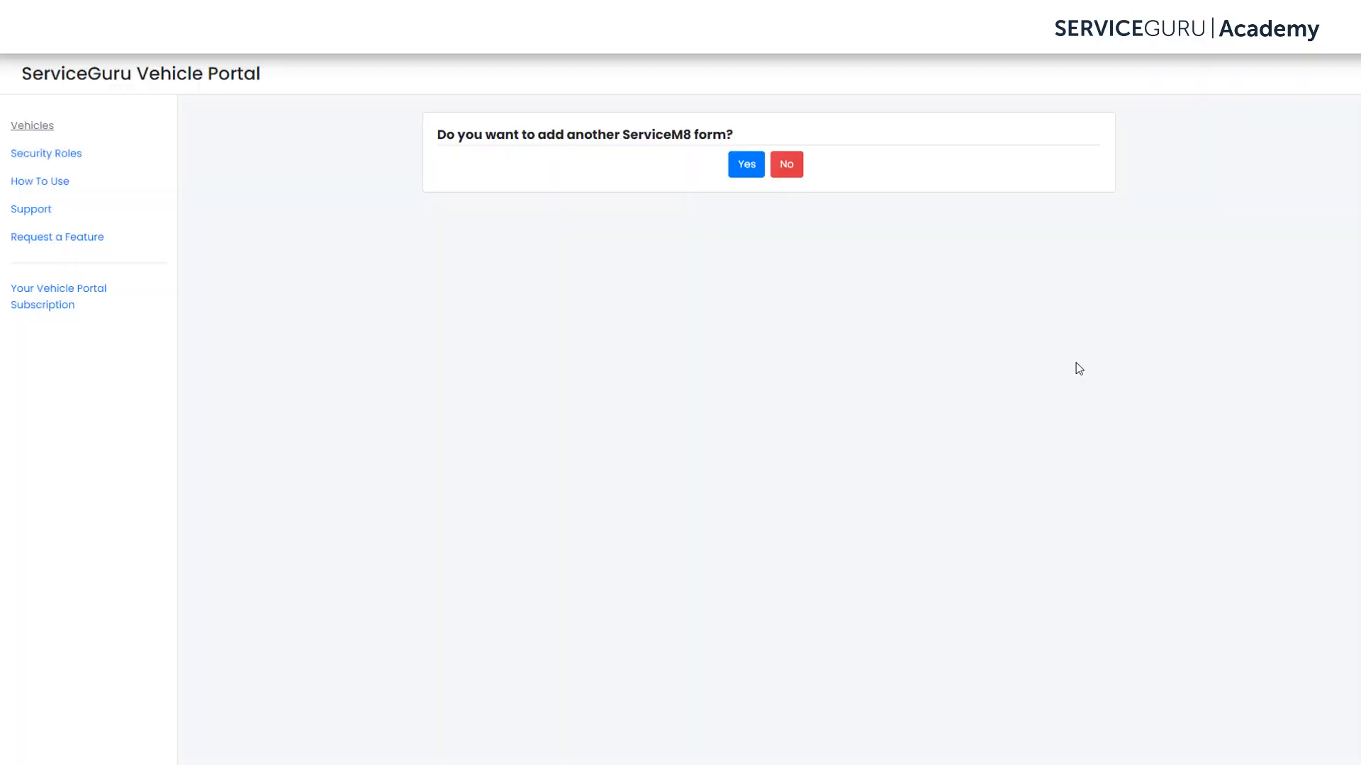
left_click(794, 179)
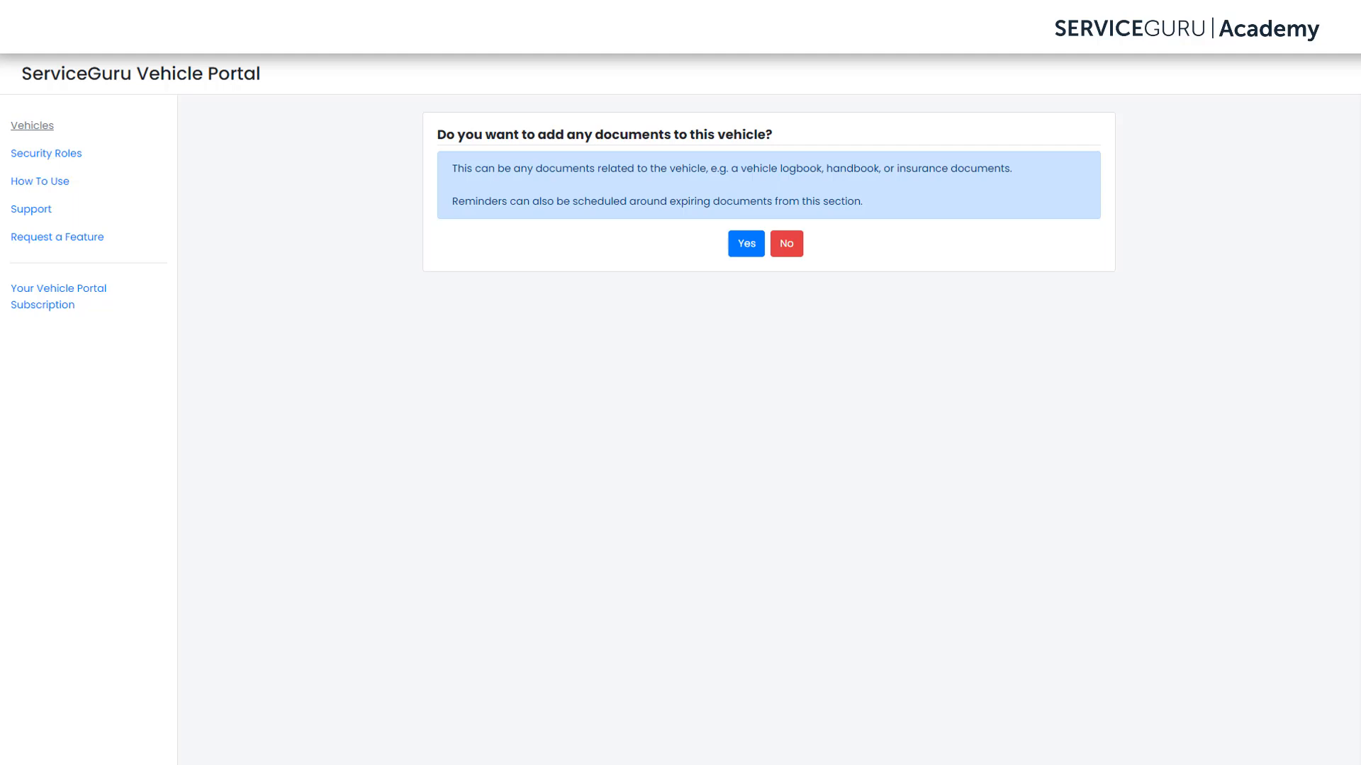
- Add a vehicle document named Insurance Policy with reference number 01 and expiration date 30 Apr 2021
left_click(744, 248)
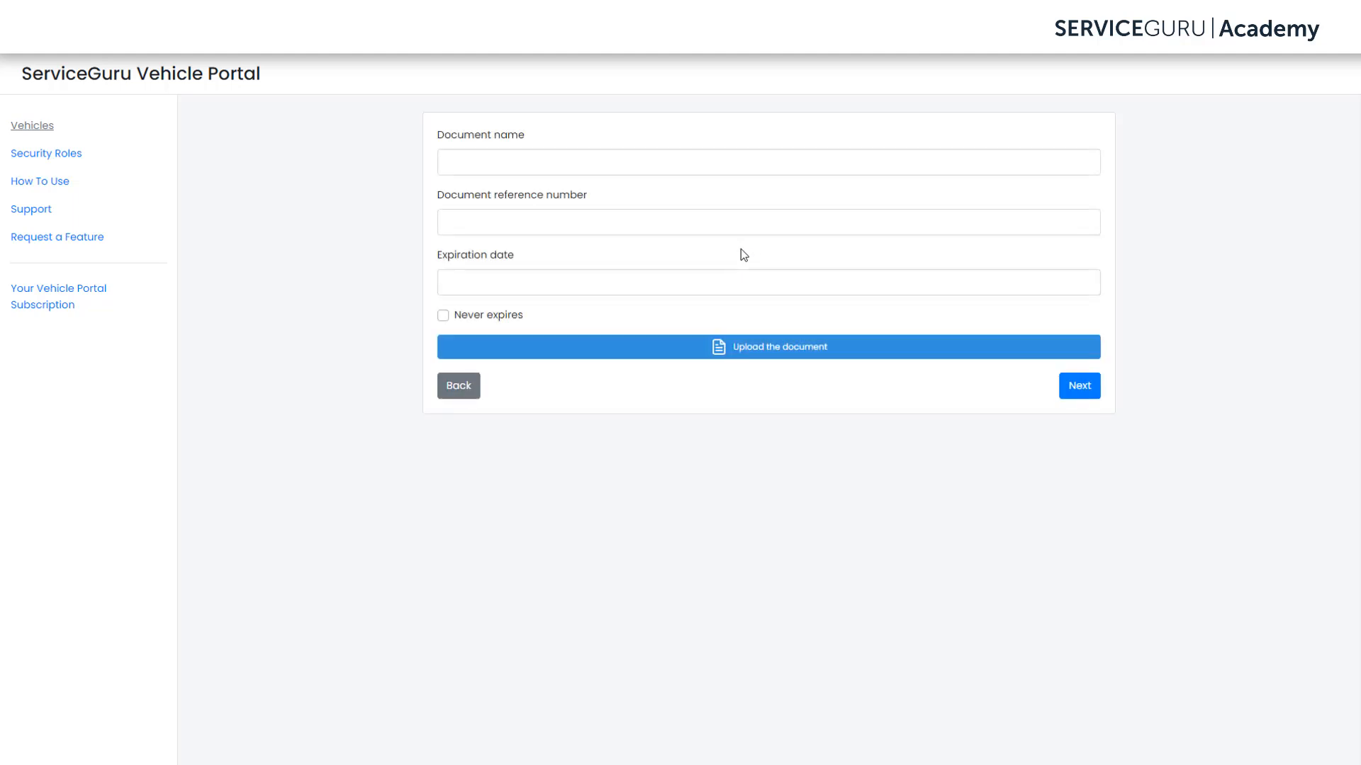
left_click(650, 160)
type("Insurance Policy")
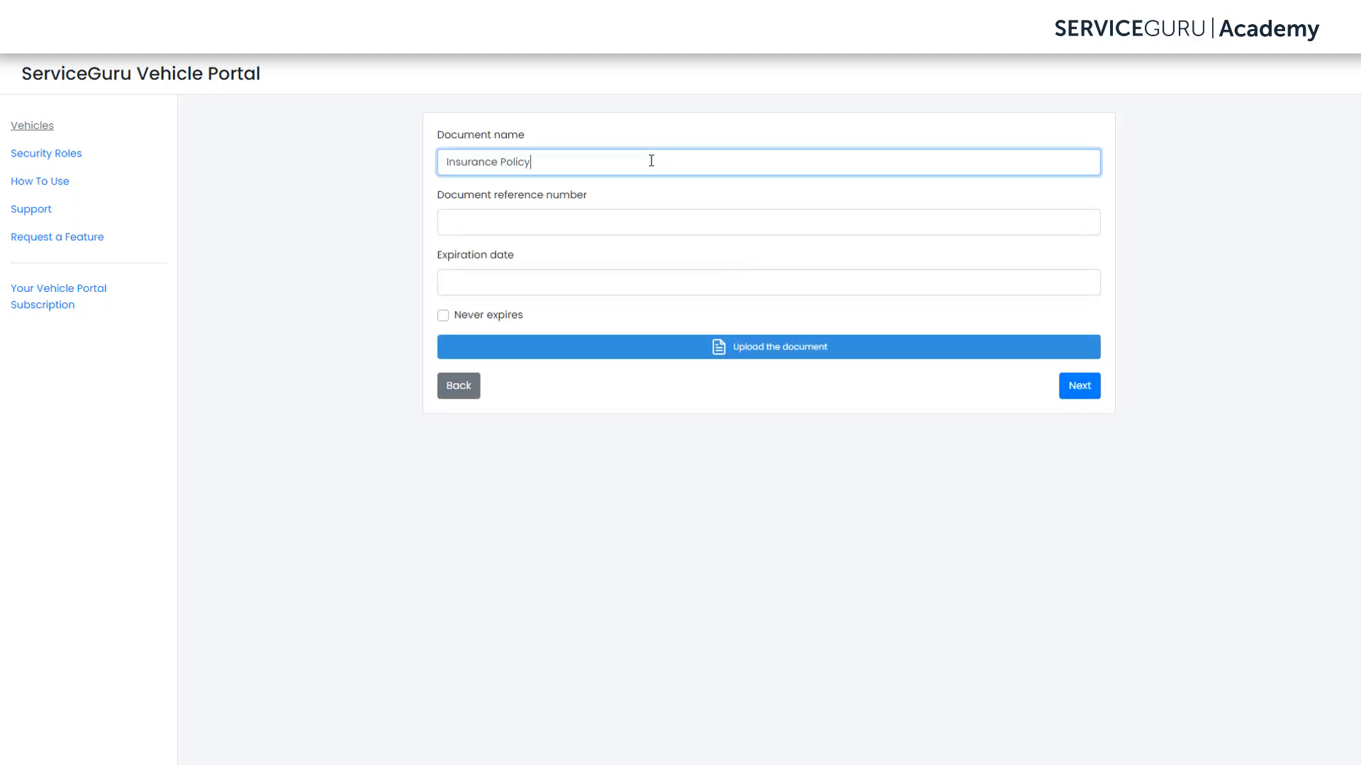
left_click(645, 220)
type("01")
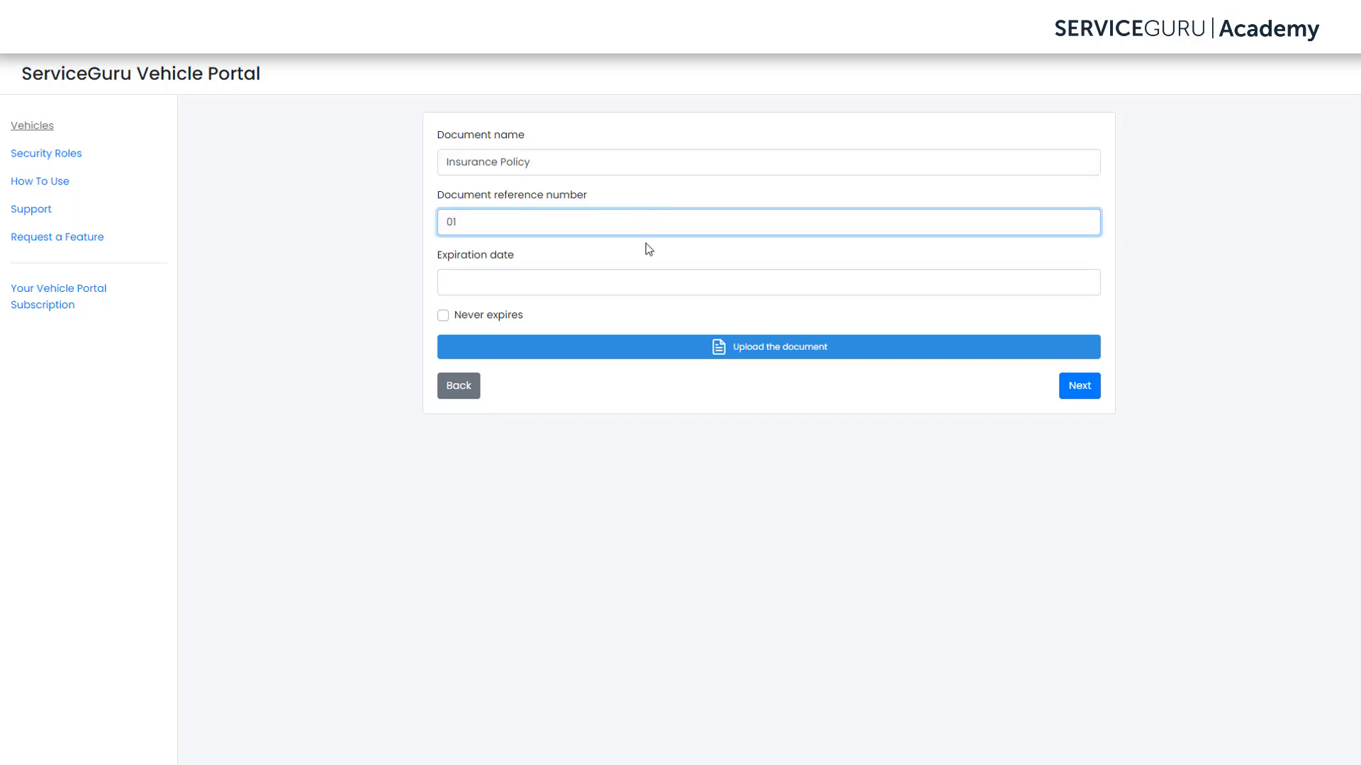
left_click(630, 286)
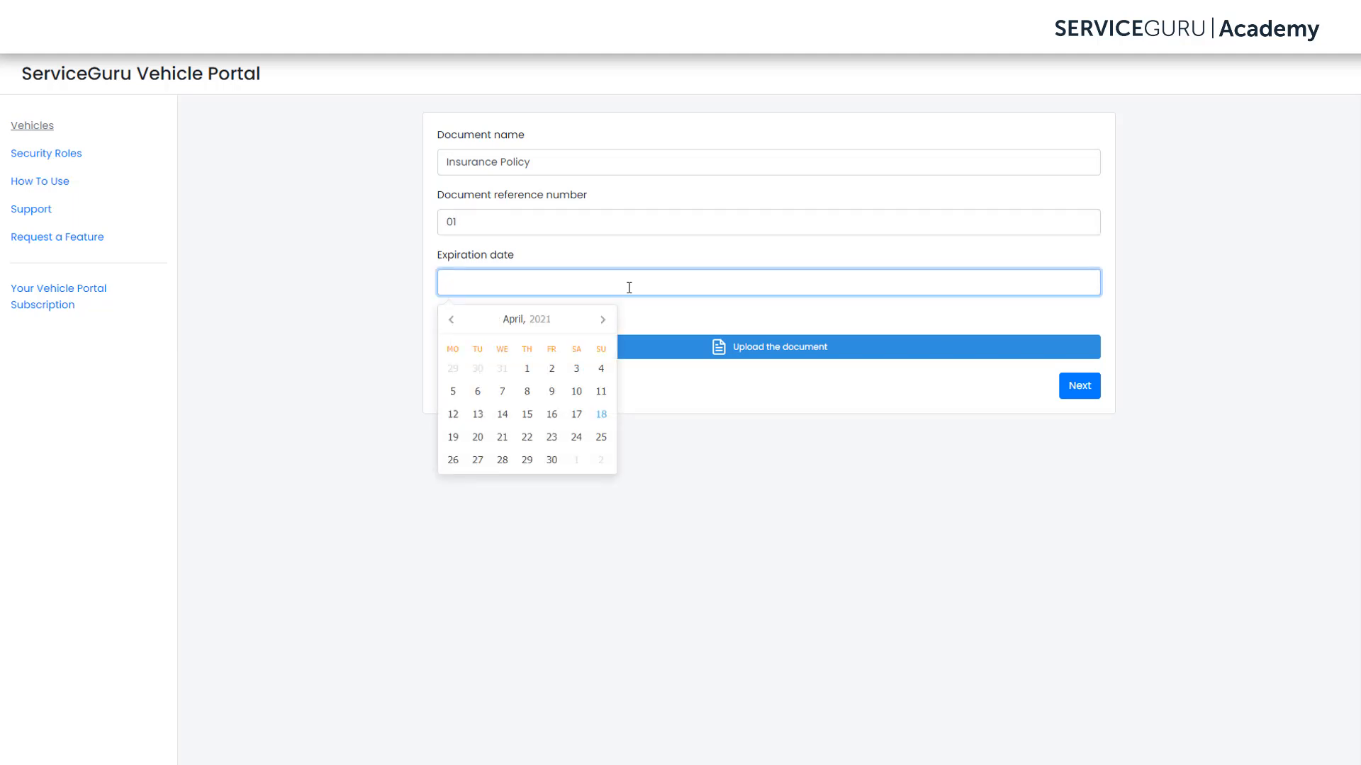
left_click(553, 461)
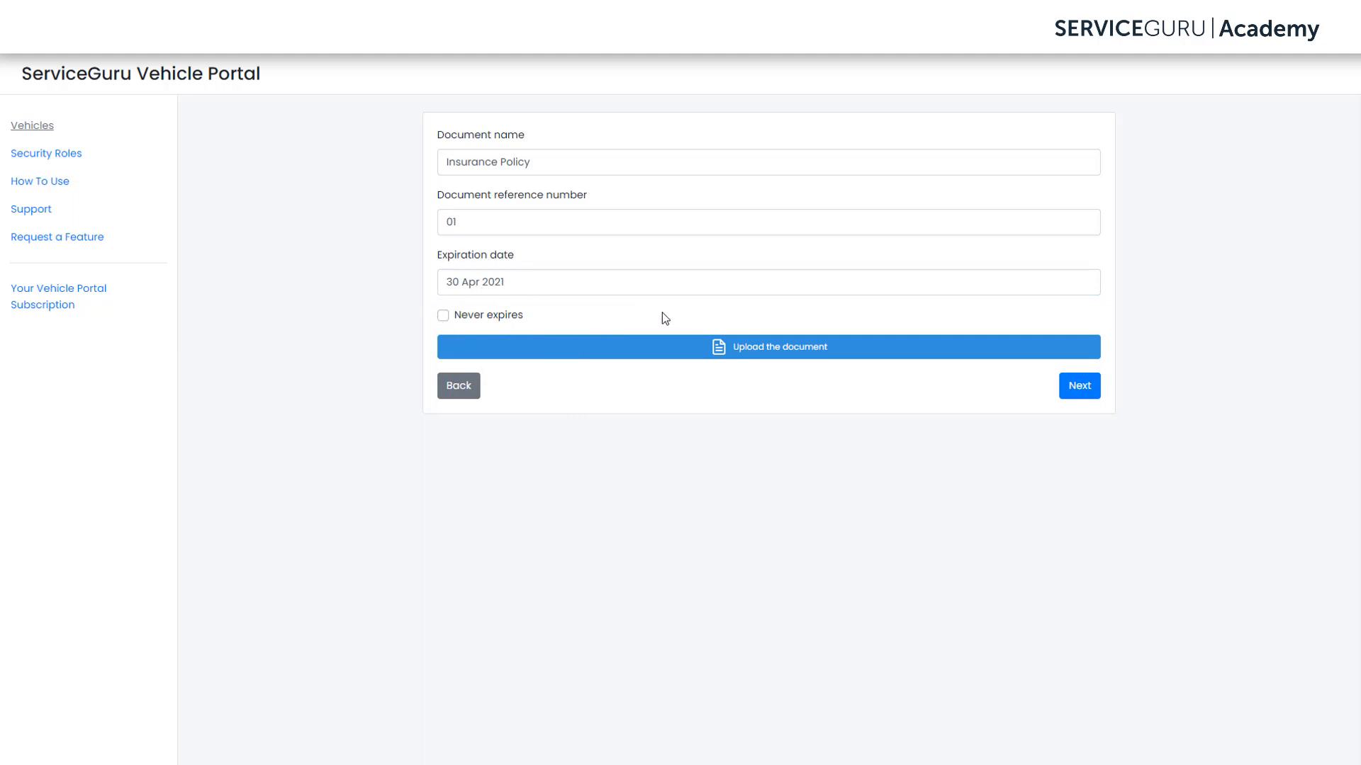
- Upload the file for the Insurance Policy document and finish the documents without adding another
left_click(793, 351)
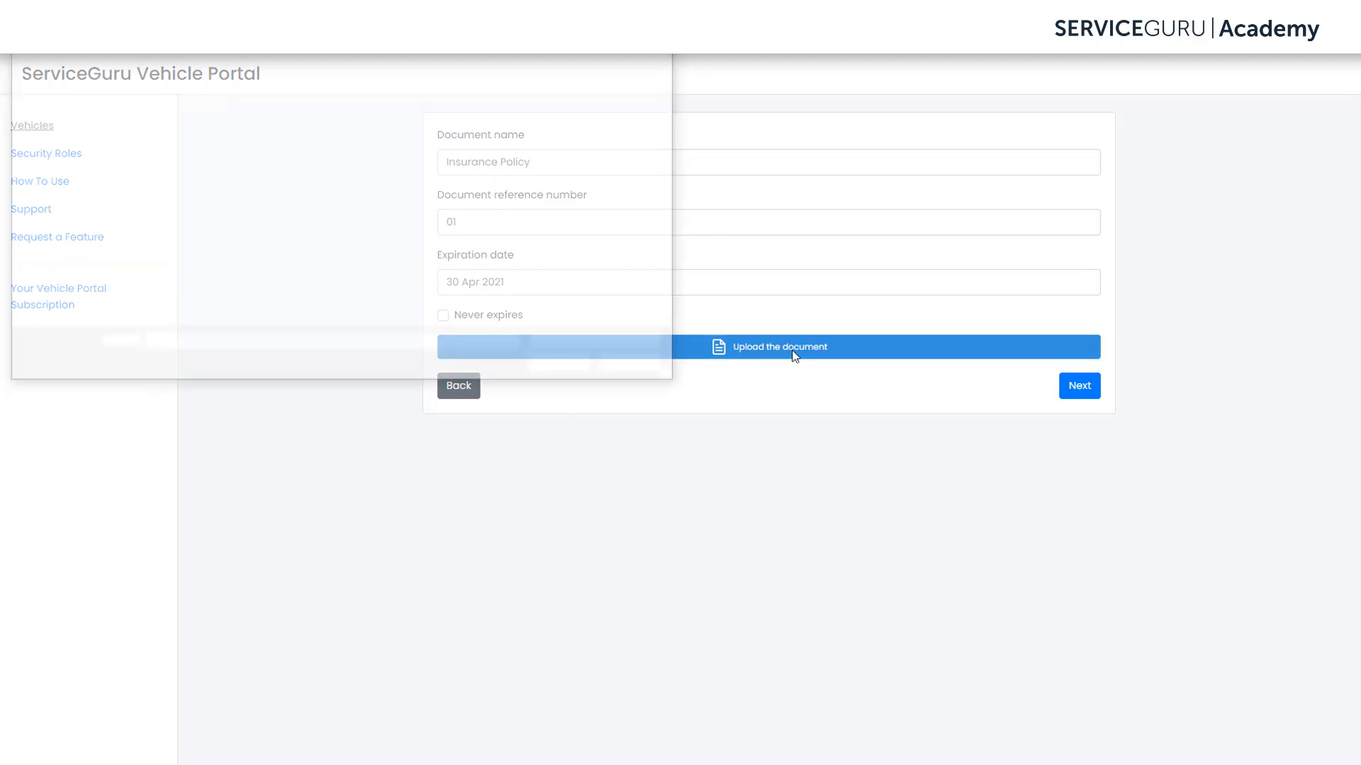
double_click(333, 155)
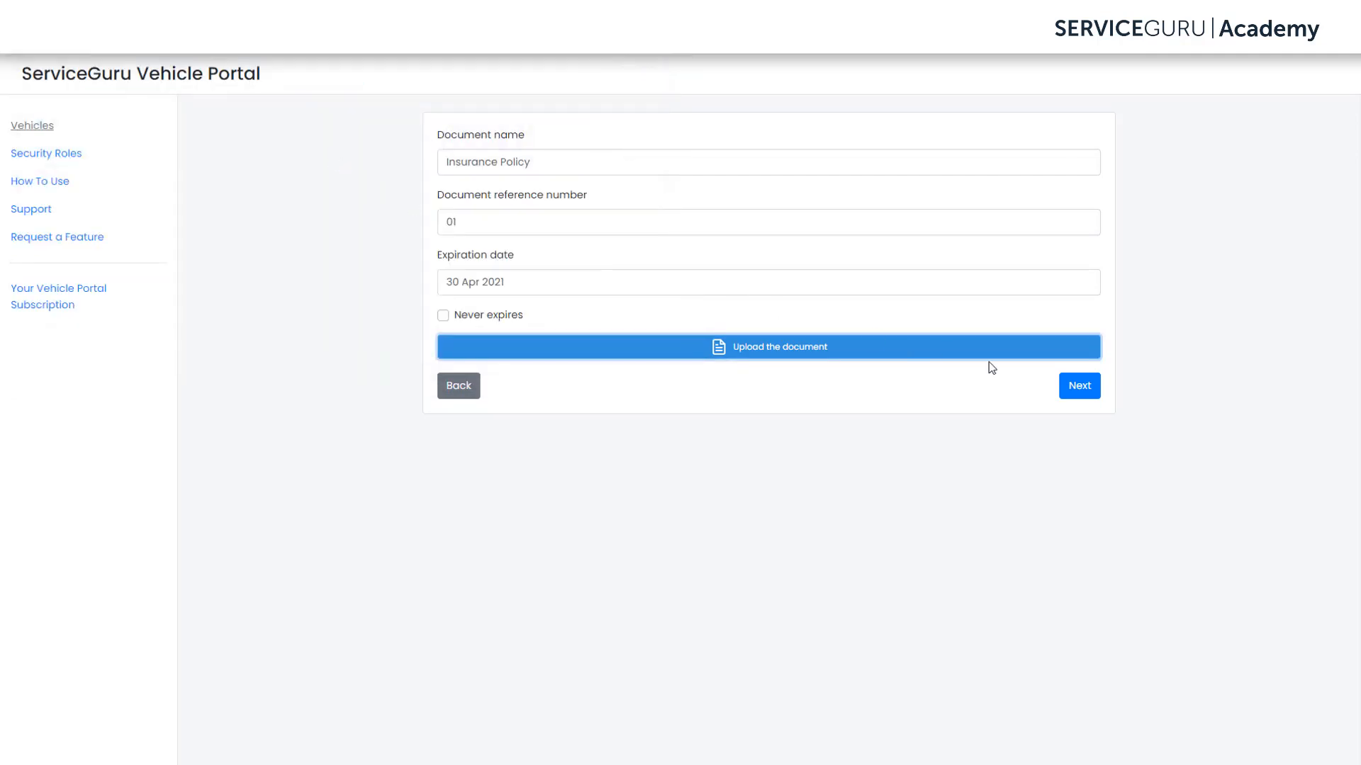
left_click(1092, 392)
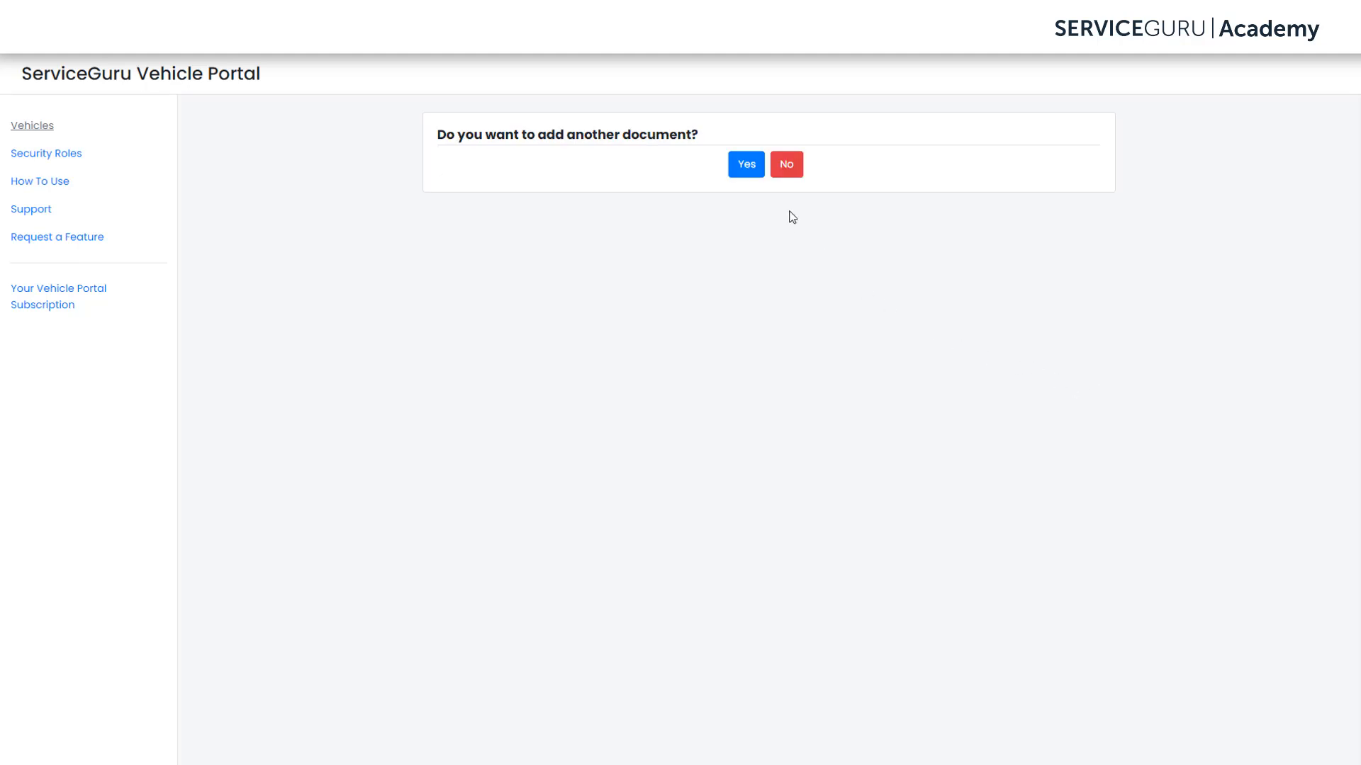
left_click(788, 166)
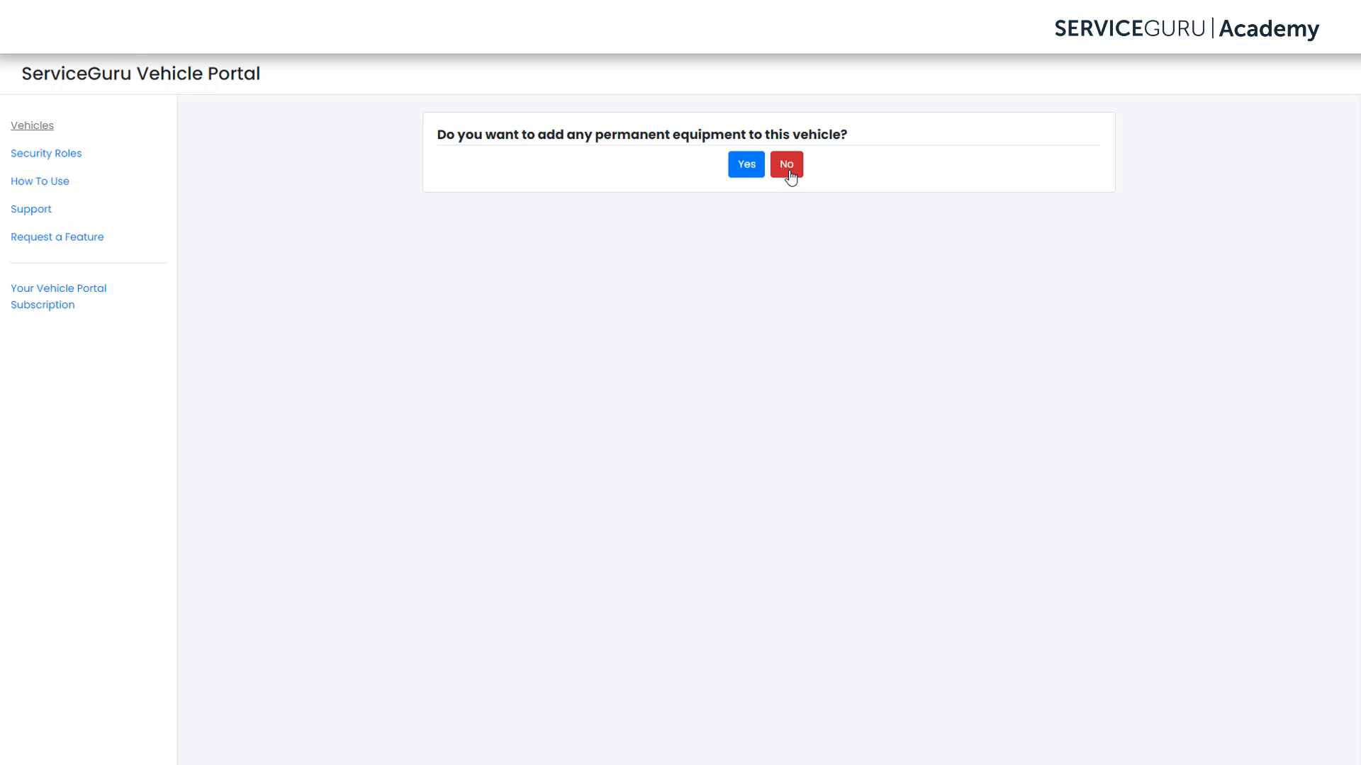
- Add a permanent equipment item named ladder with serial number ladder_1
left_click(747, 170)
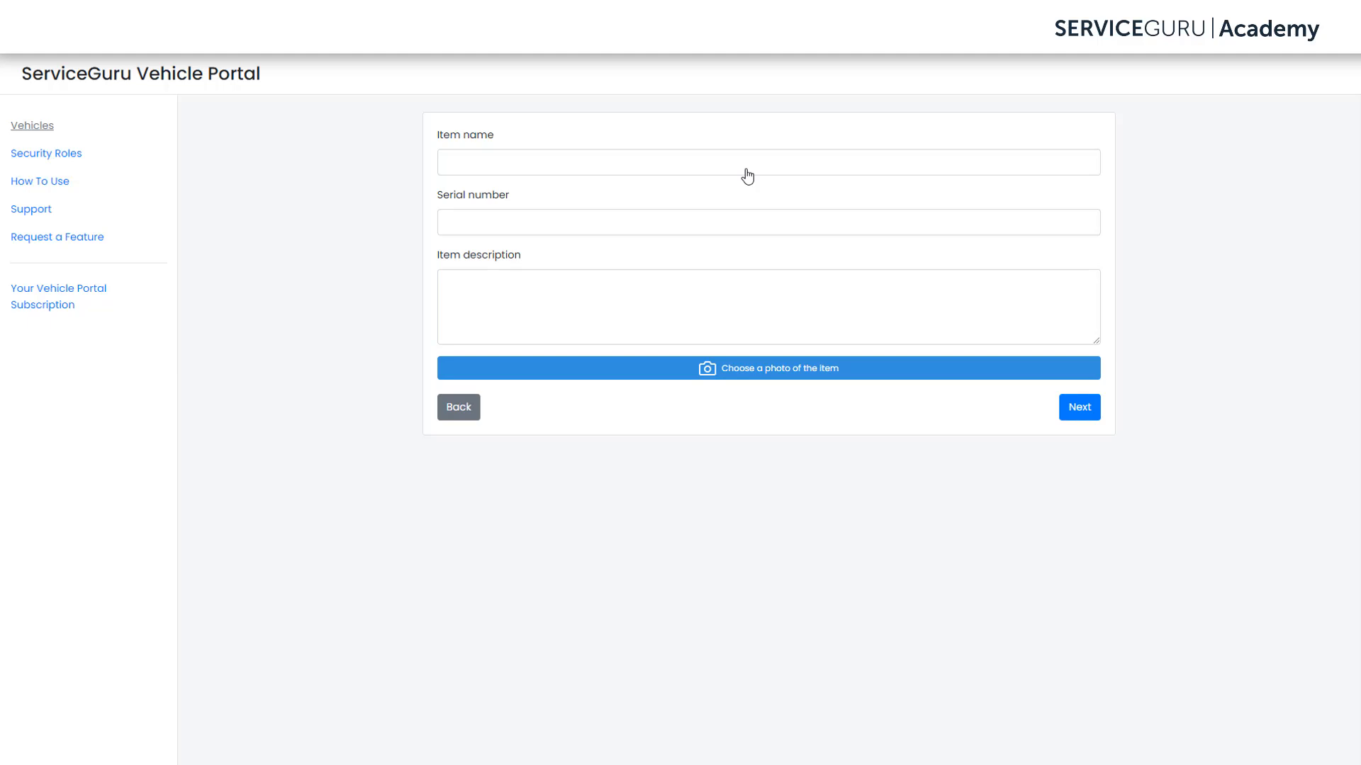
left_click(747, 168)
type("ladder")
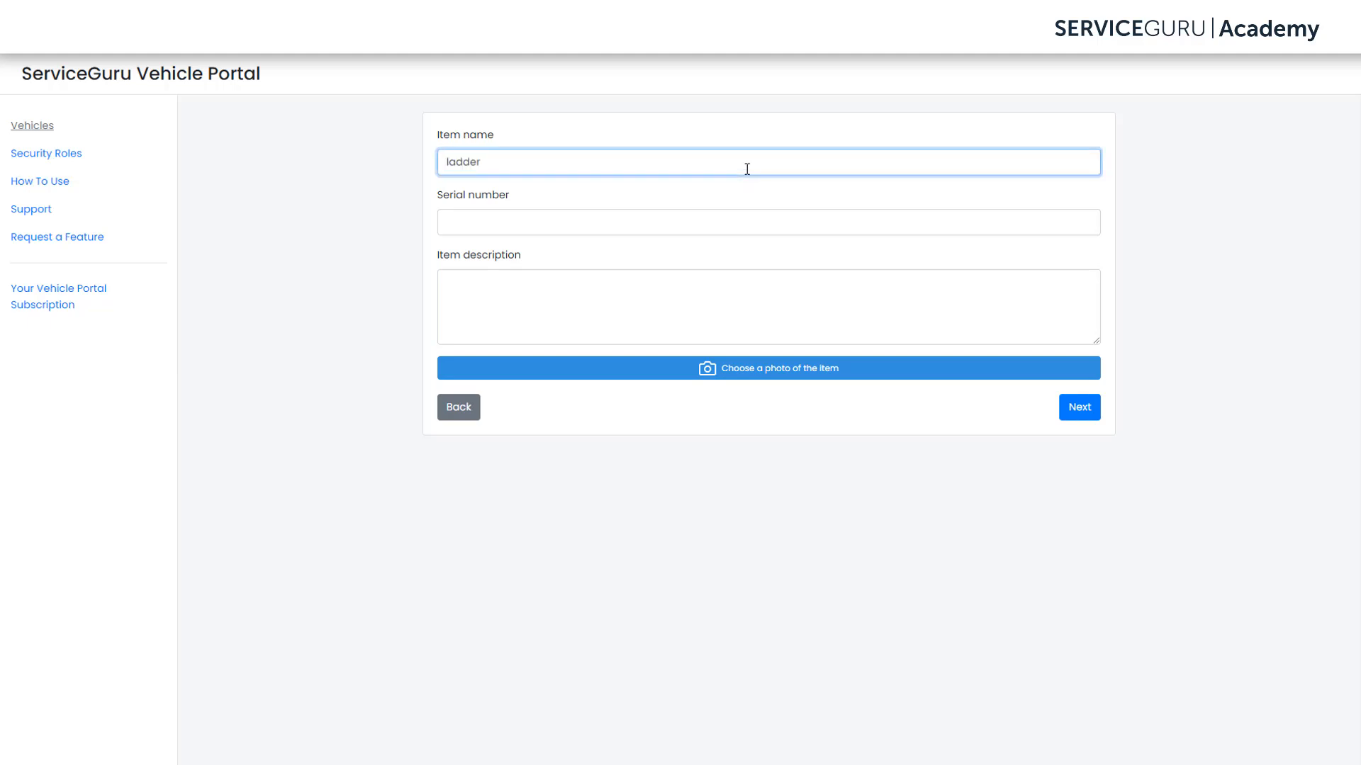
left_click(747, 220)
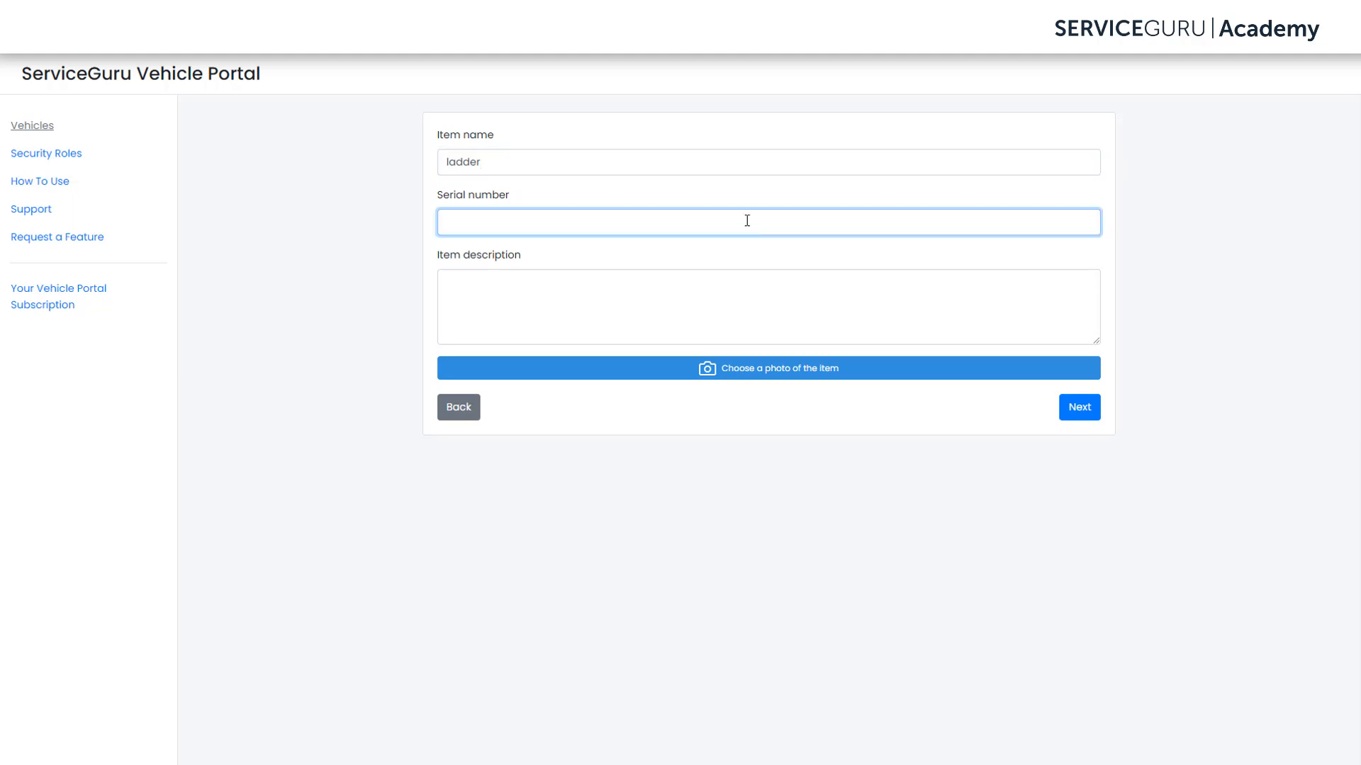
type("ladder_1")
left_click(713, 289)
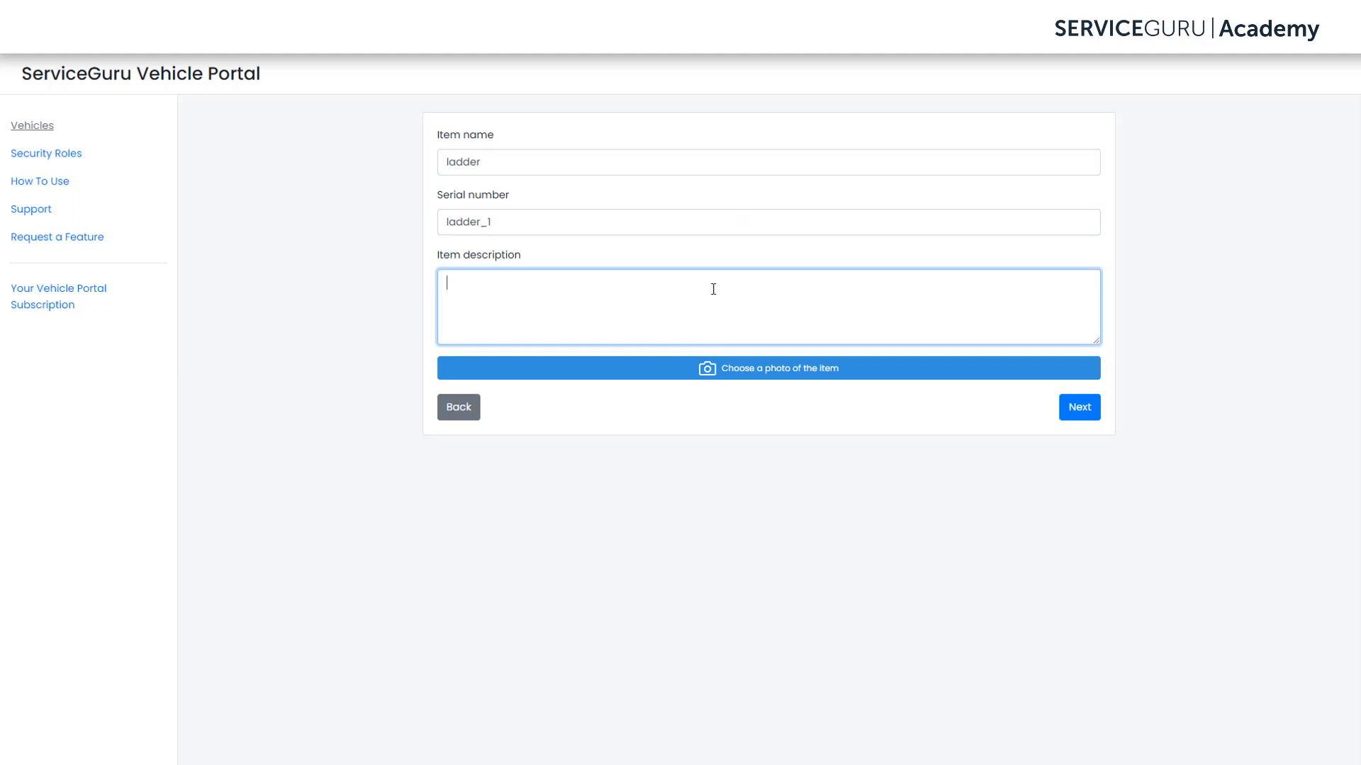
- Upload the ladder image as the item's photo and finish the setup without adding more equipment
left_click(764, 370)
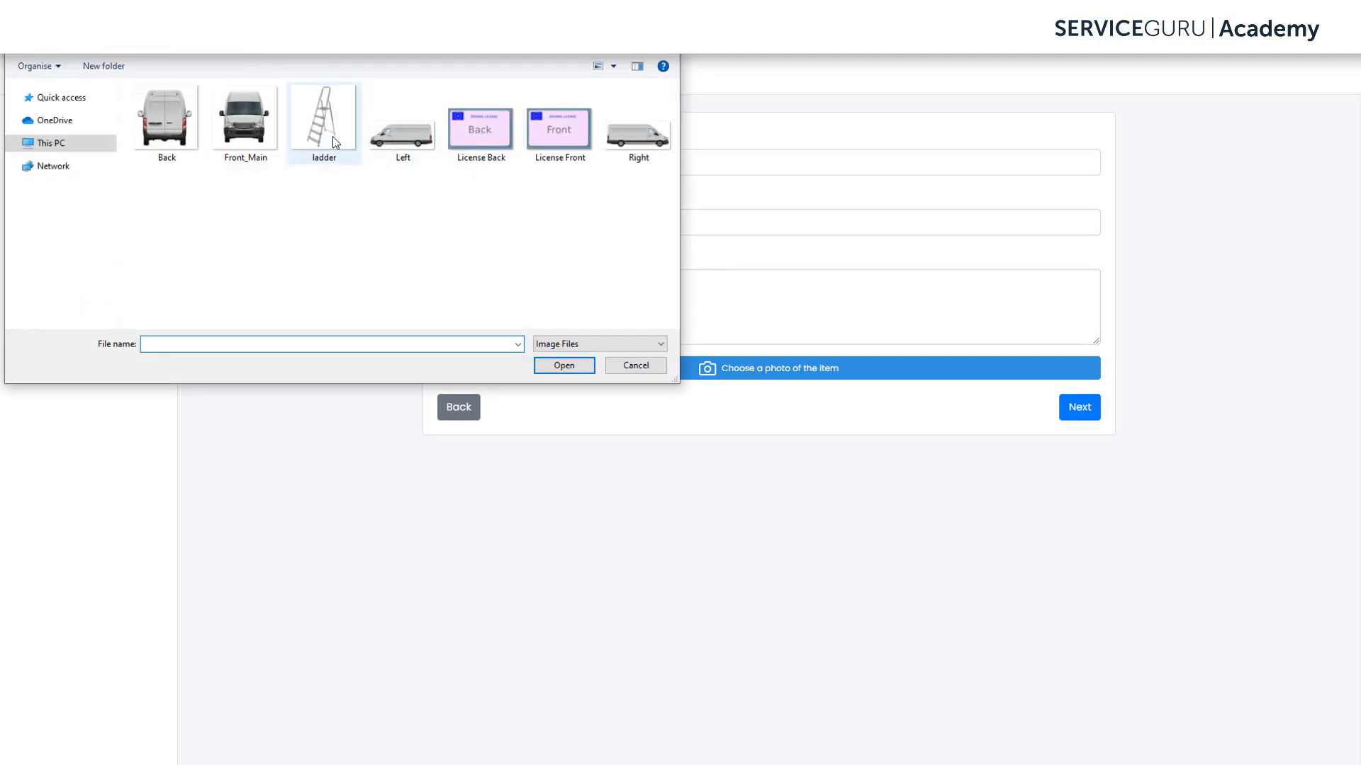
double_click(333, 137)
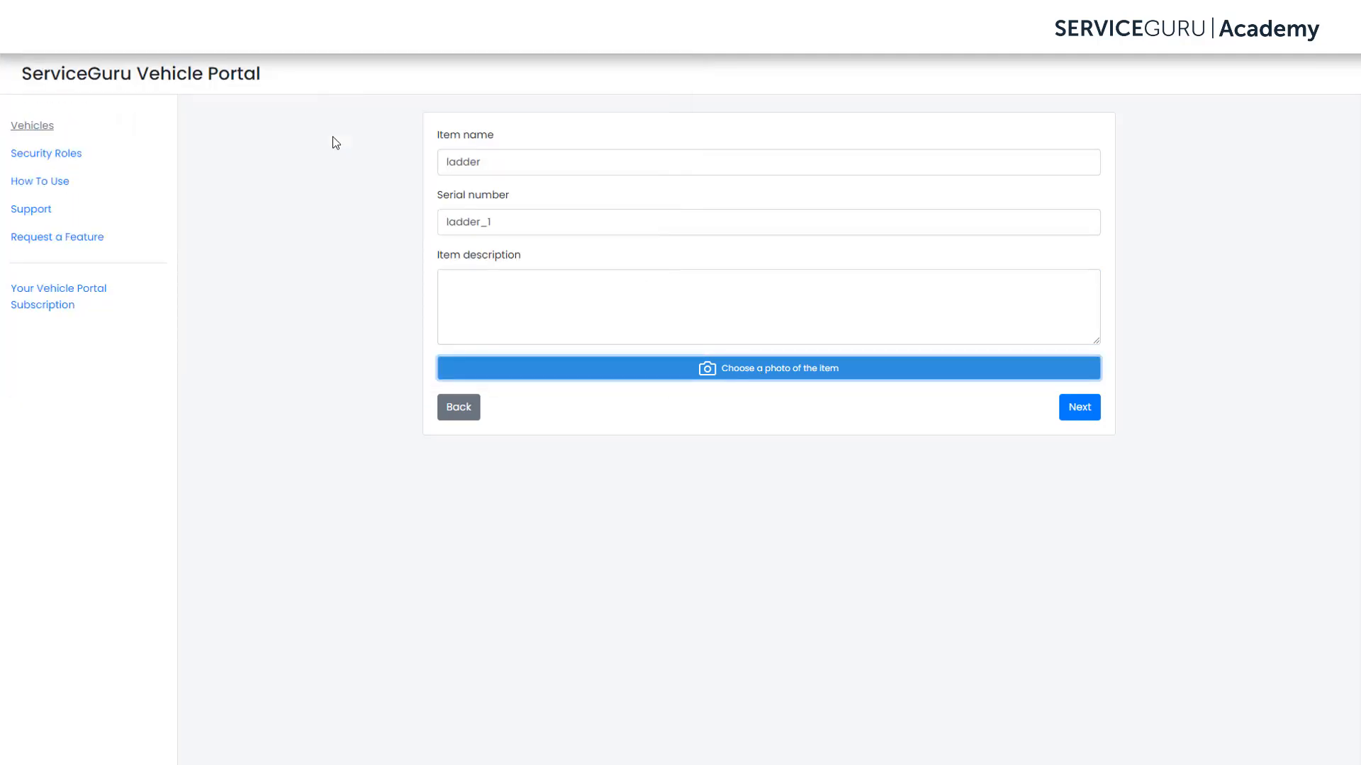
left_click(1074, 415)
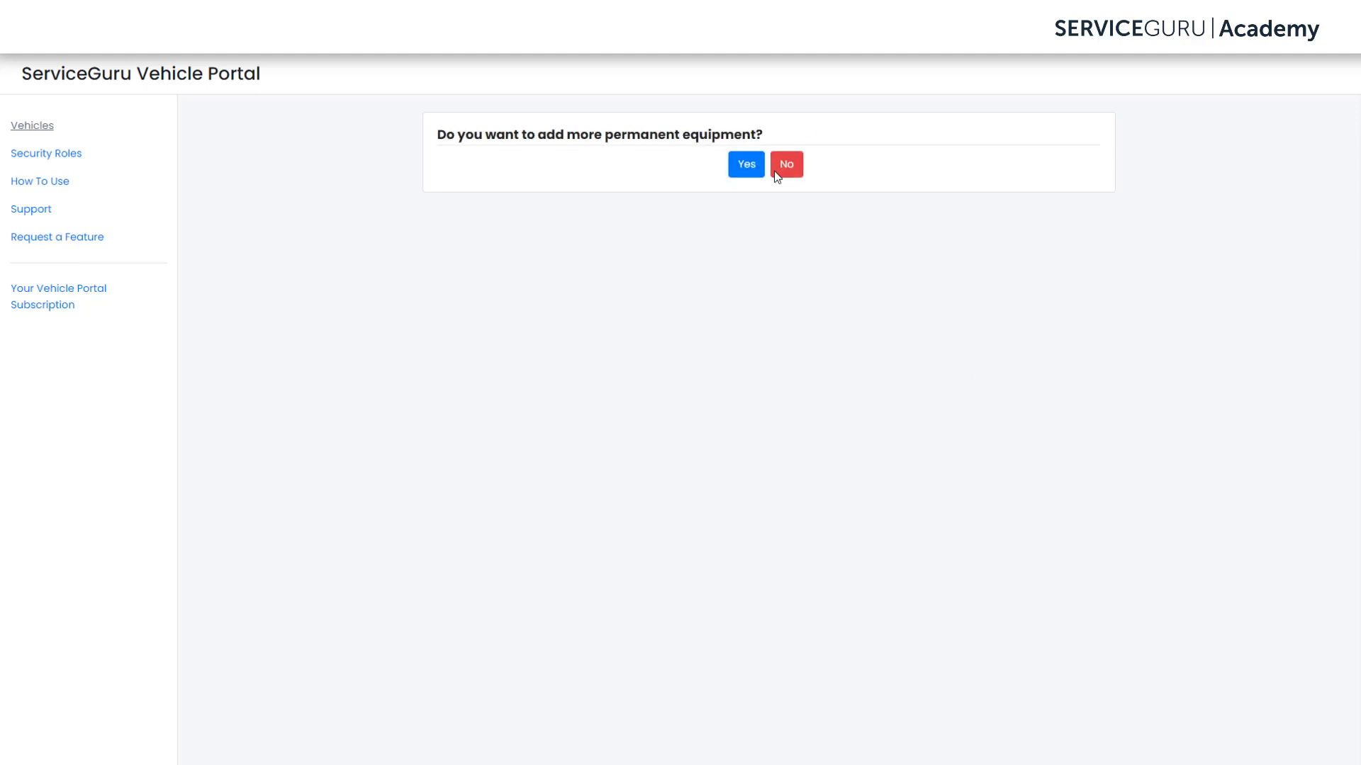
left_click(787, 164)
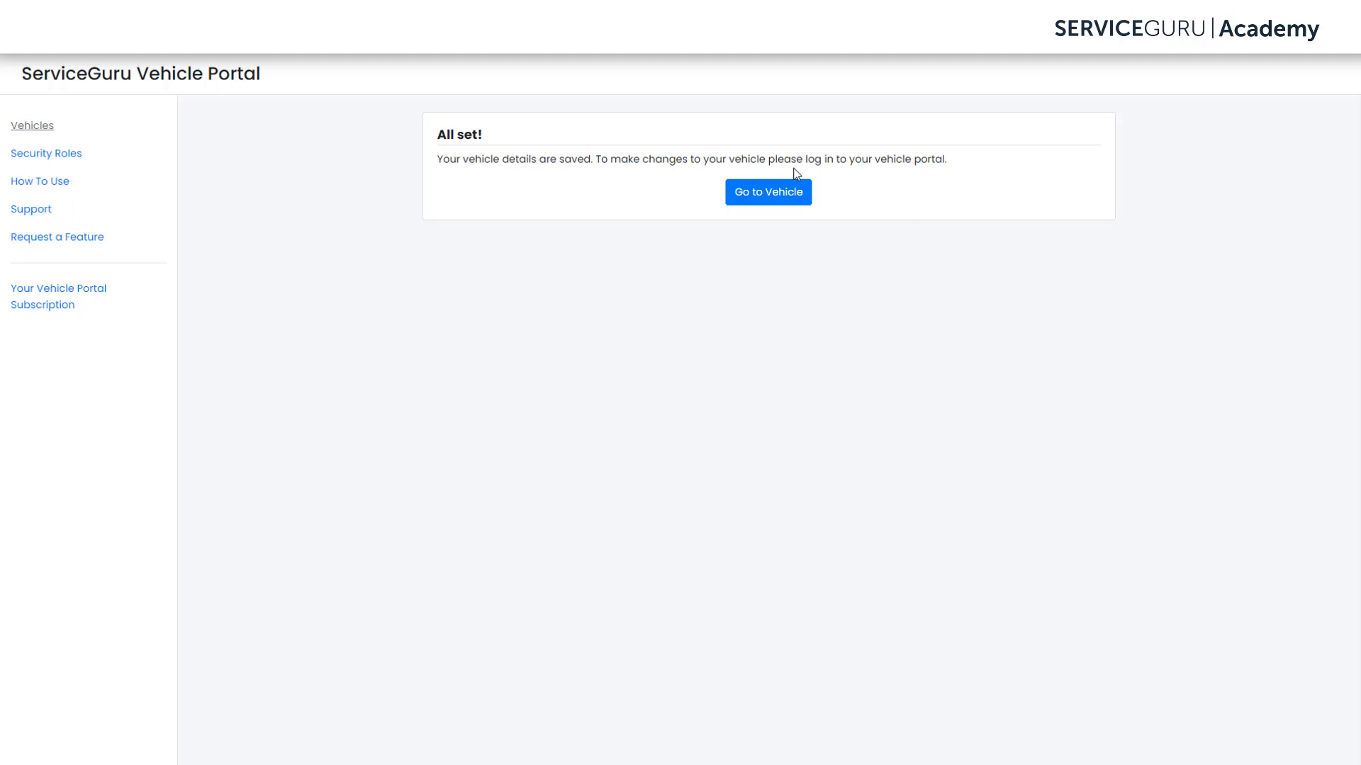
- Open the saved vehicle's record and view its rear and side pictures
left_click(805, 202)
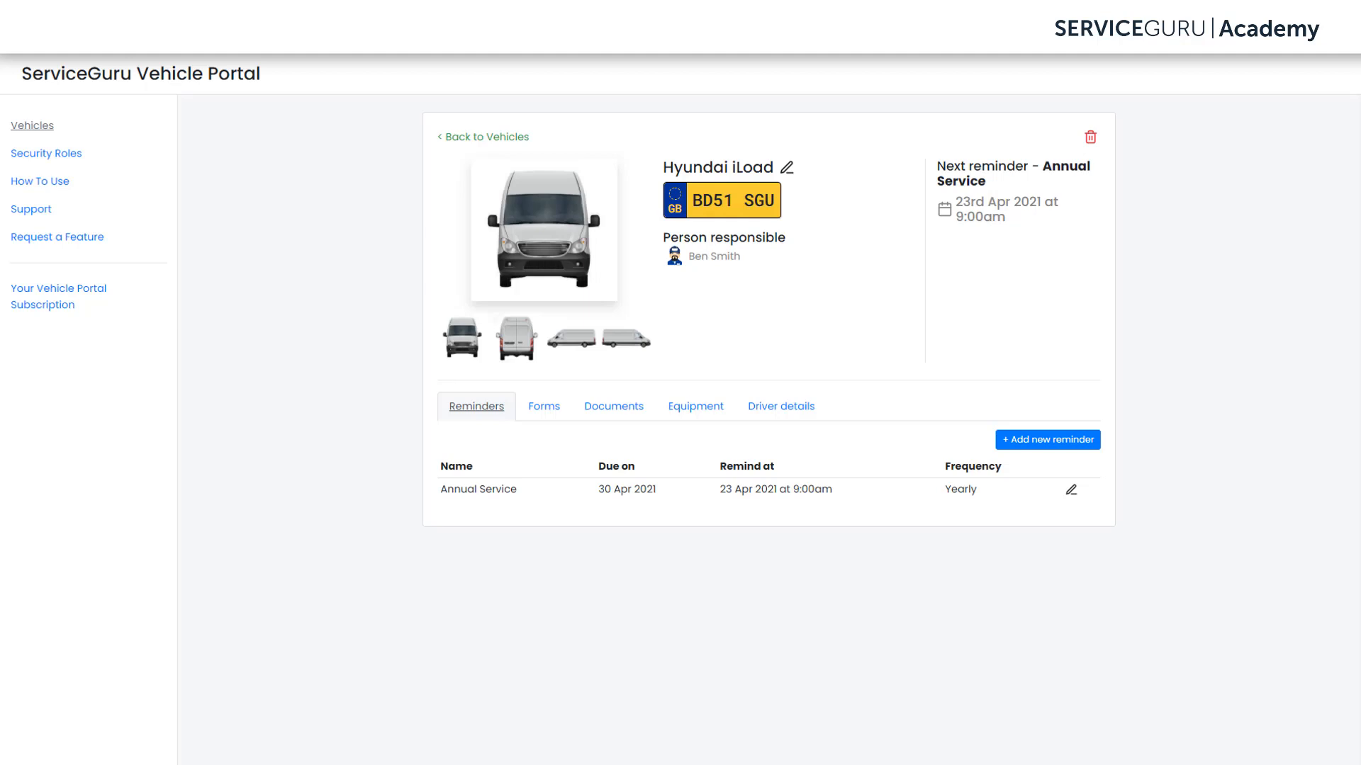
left_click(511, 348)
left_click(578, 345)
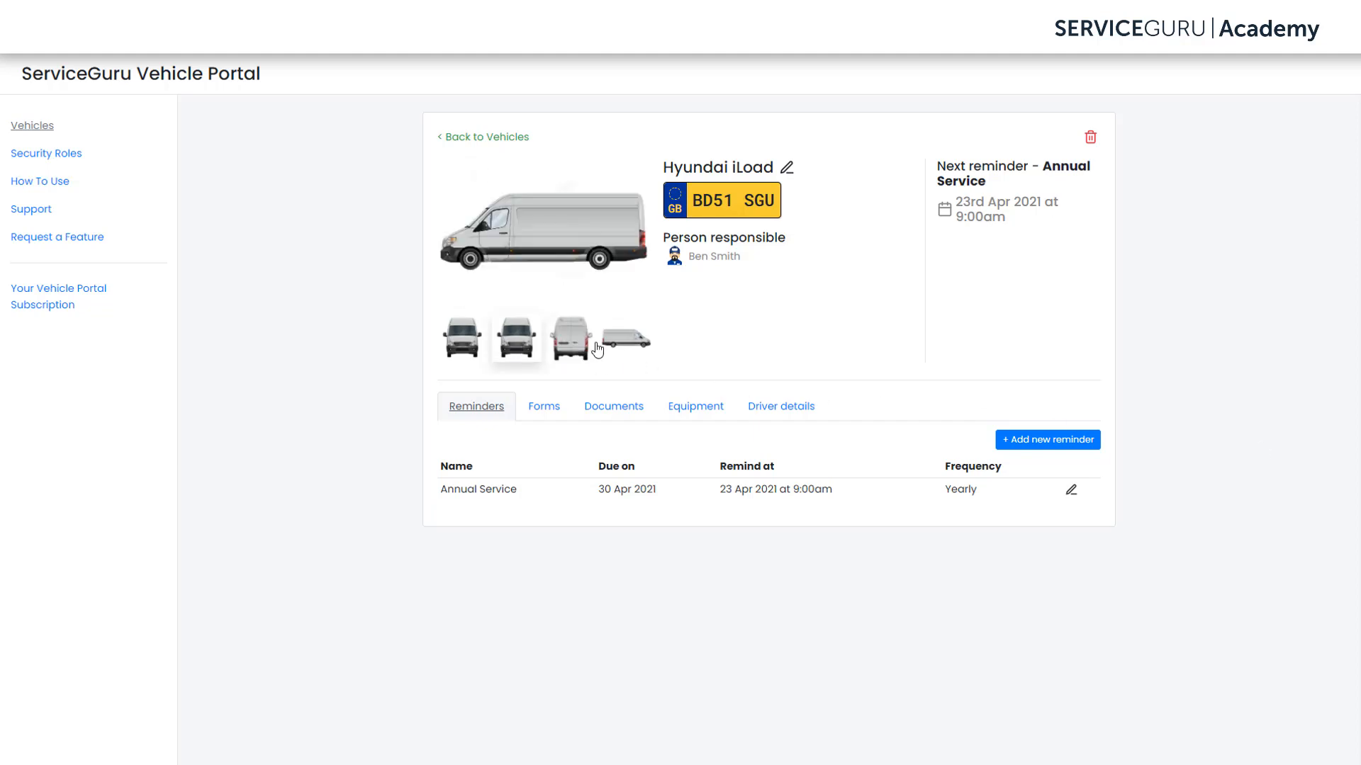
left_click(623, 347)
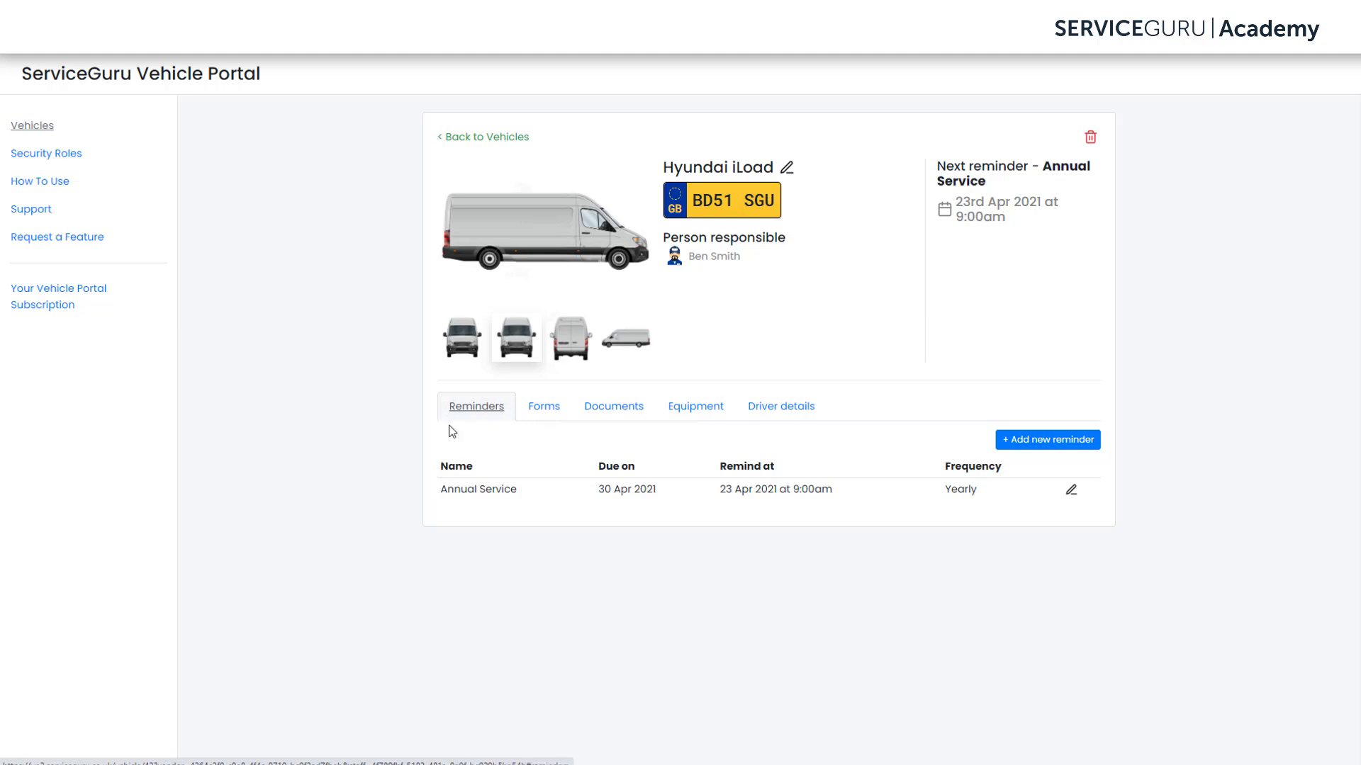
- Review the vehicle's forms, documents, equipment, driver details and reminders, and return to the vehicle list
left_click(551, 422)
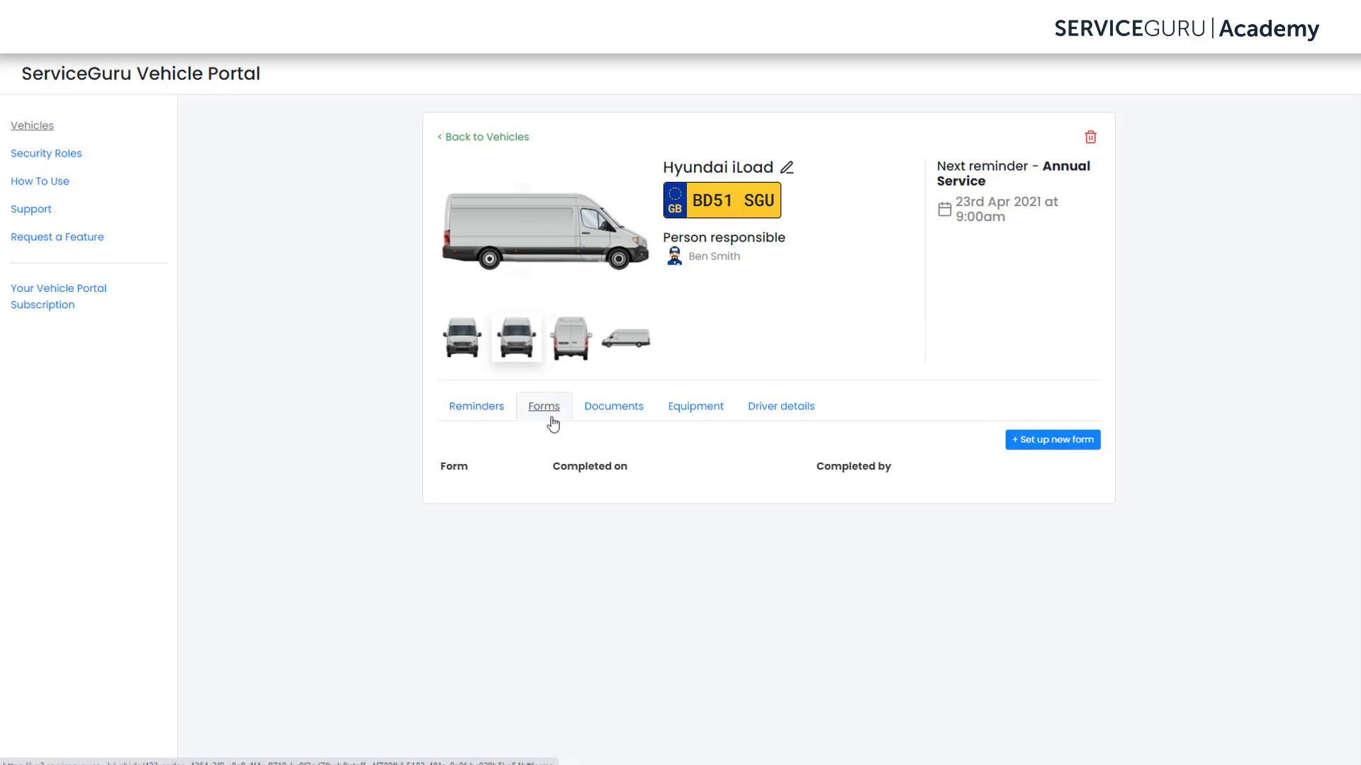
left_click(606, 423)
left_click(681, 423)
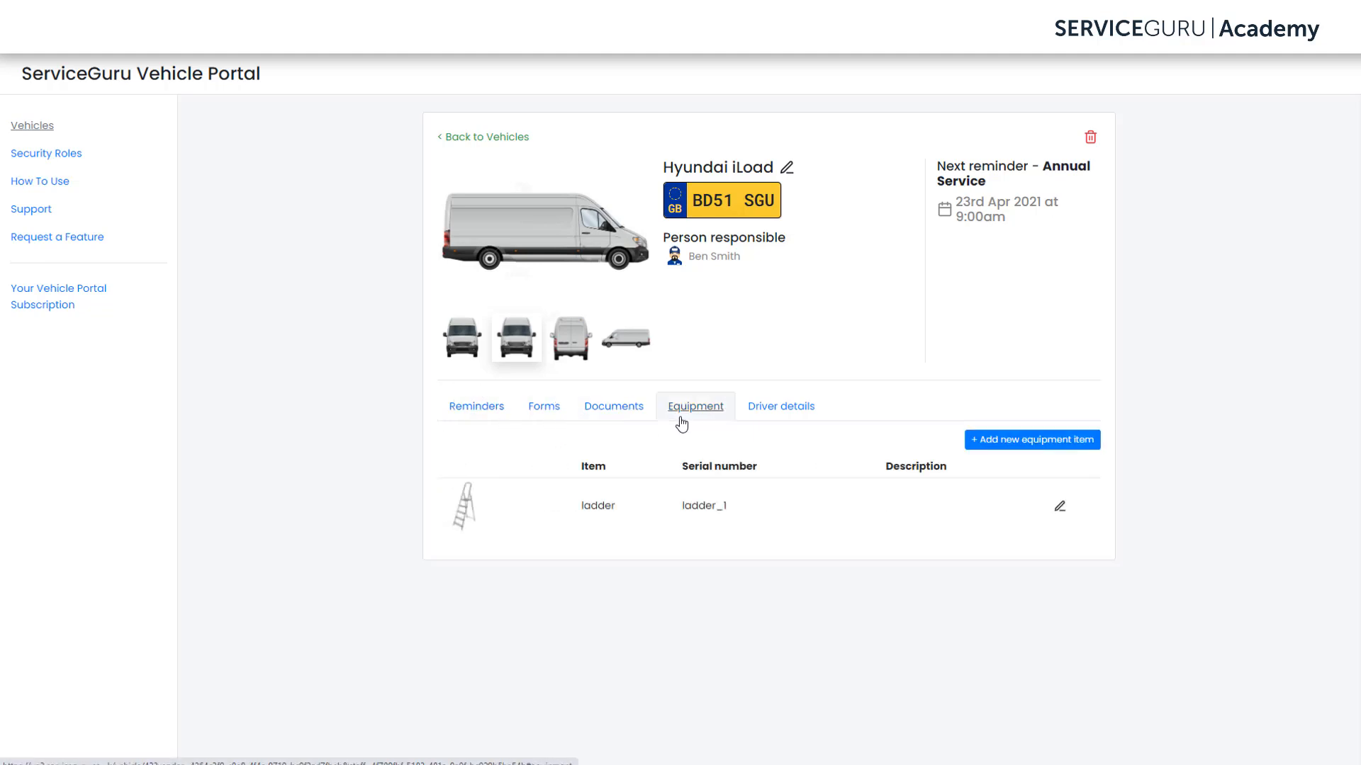
left_click(811, 423)
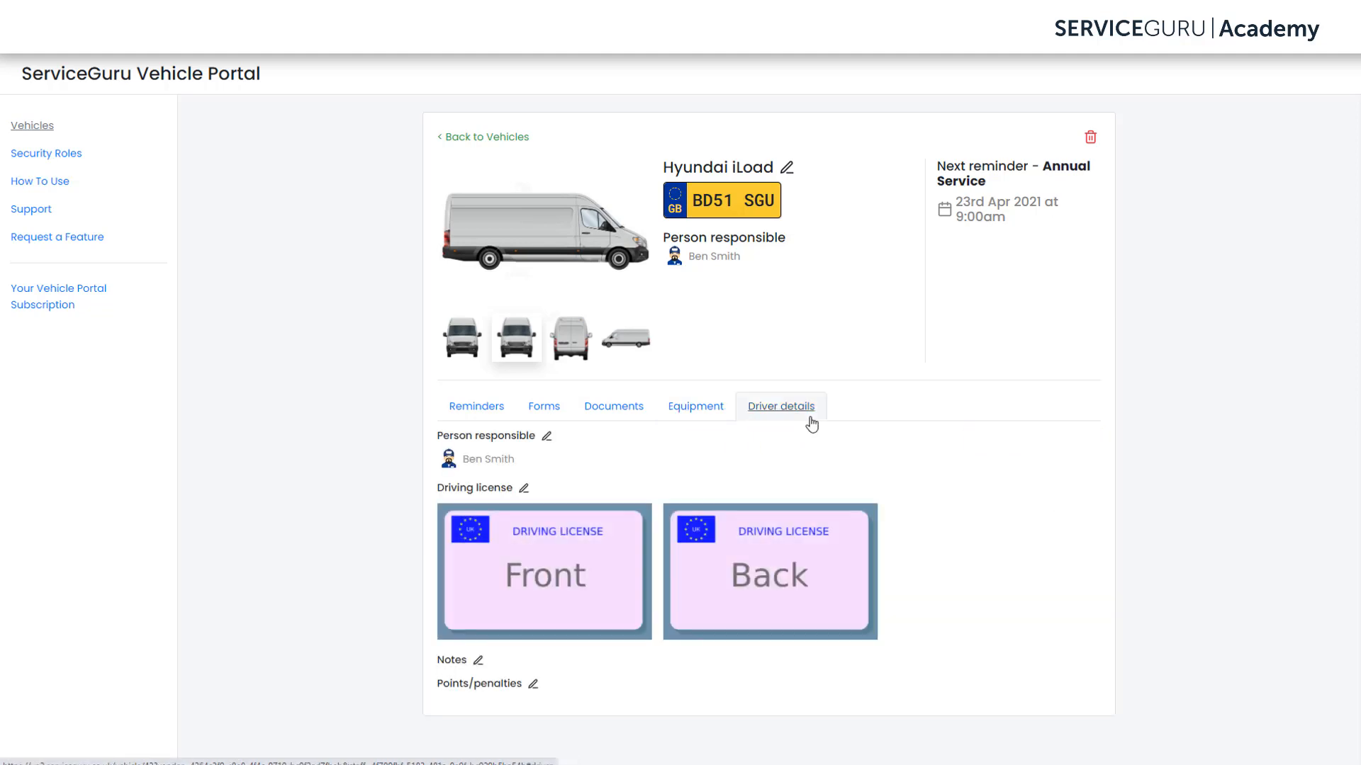
left_click(487, 424)
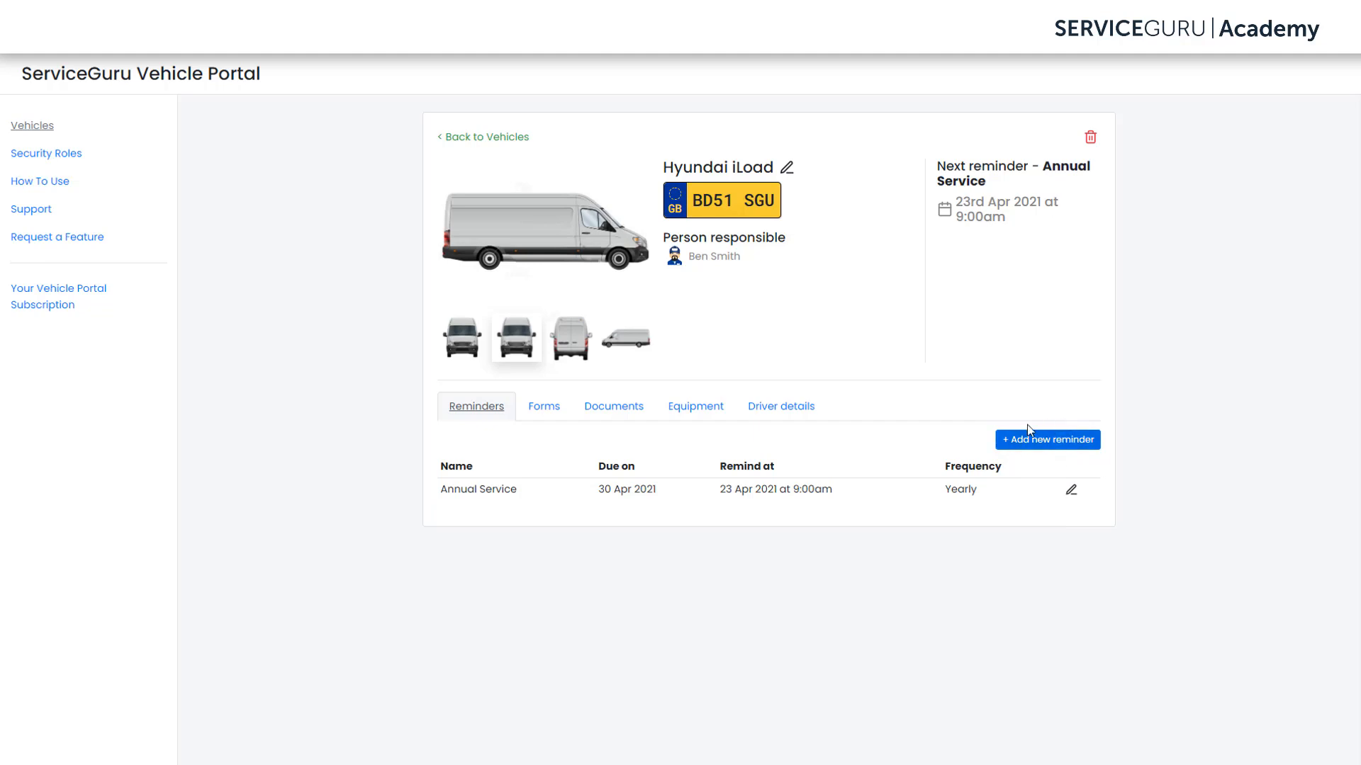
left_click(543, 408)
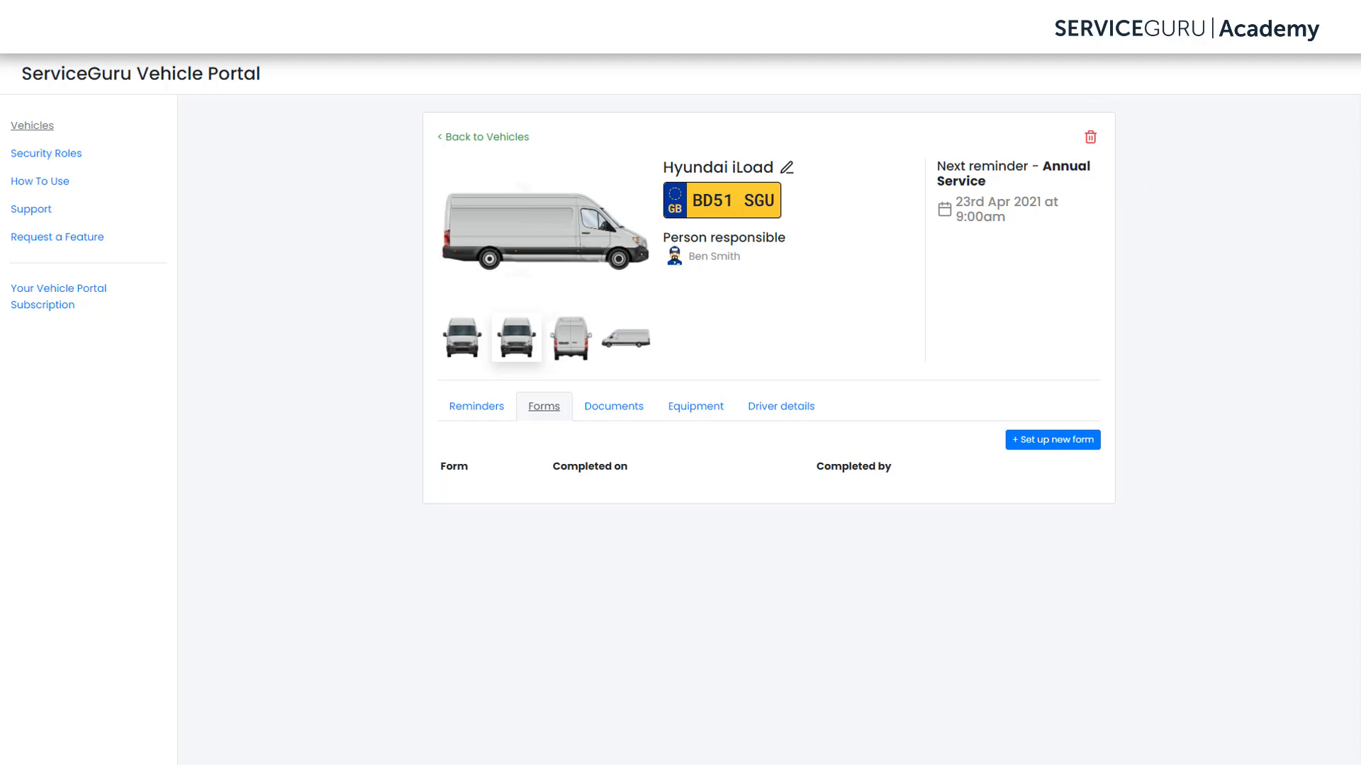
left_click(464, 137)
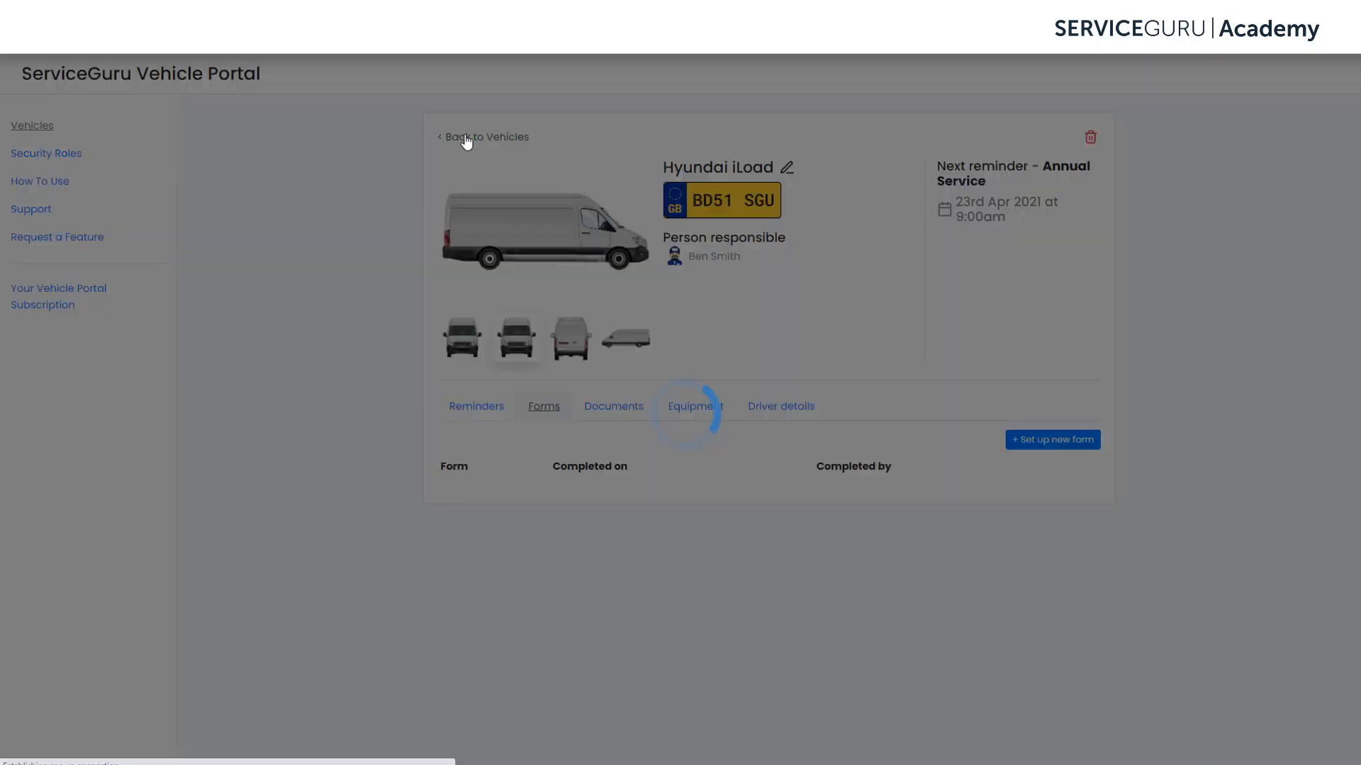